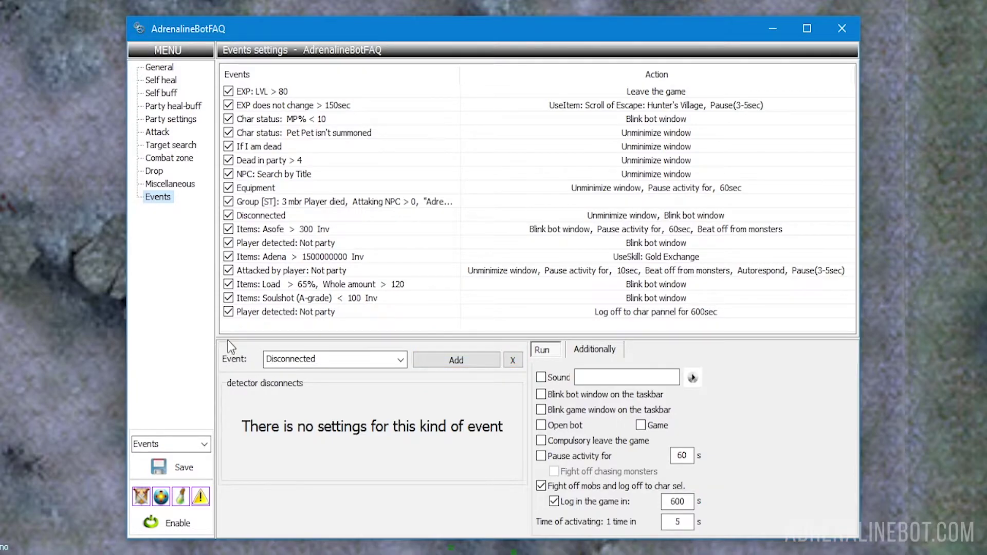
# Drag the second Player detected rule under the first, then open the Attacked by player rule.
pyautogui.moveTo(263, 314)
pyautogui.mouseDown()
pyautogui.moveTo(285, 287)
pyautogui.moveTo(285, 255)
pyautogui.mouseUp()
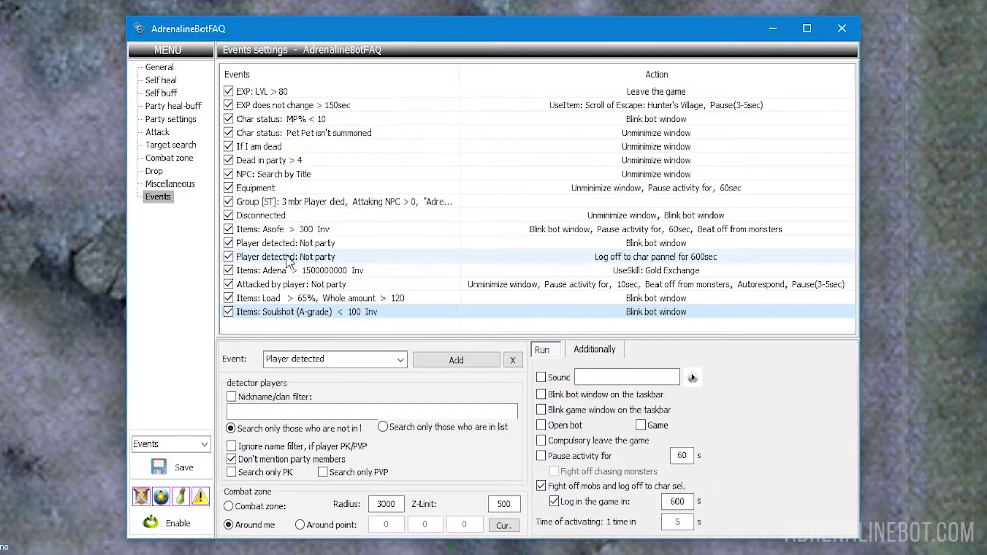
pyautogui.click(365, 283)
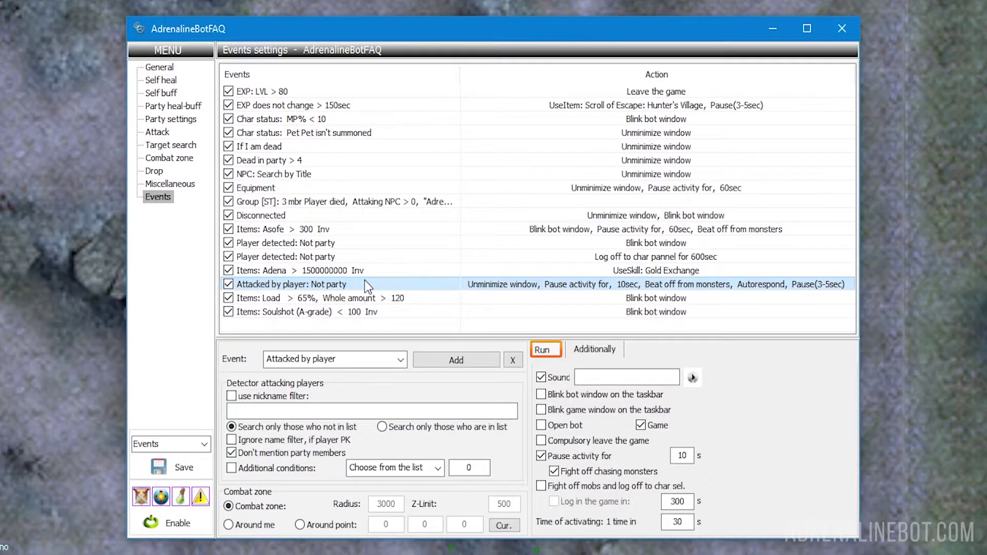
pyautogui.click(588, 351)
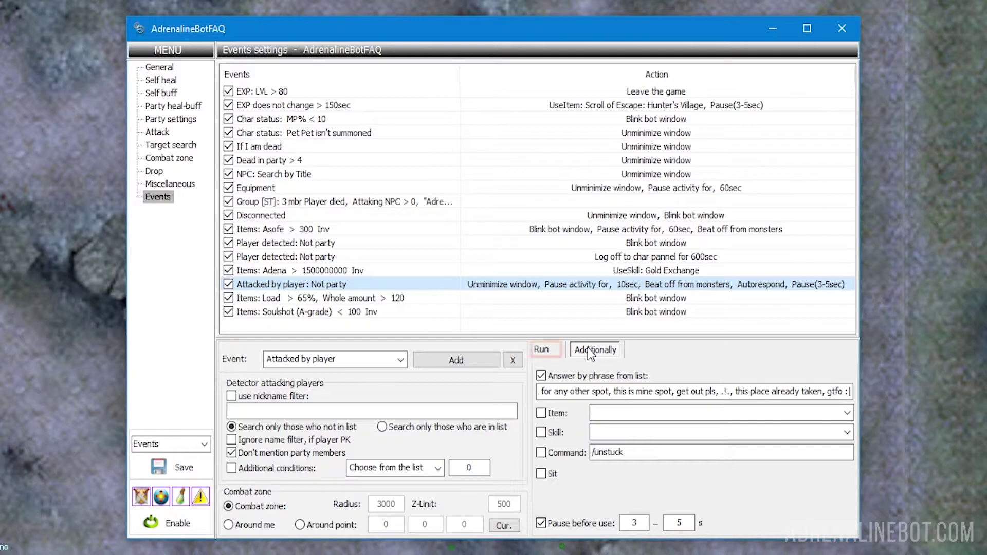
pyautogui.click(540, 352)
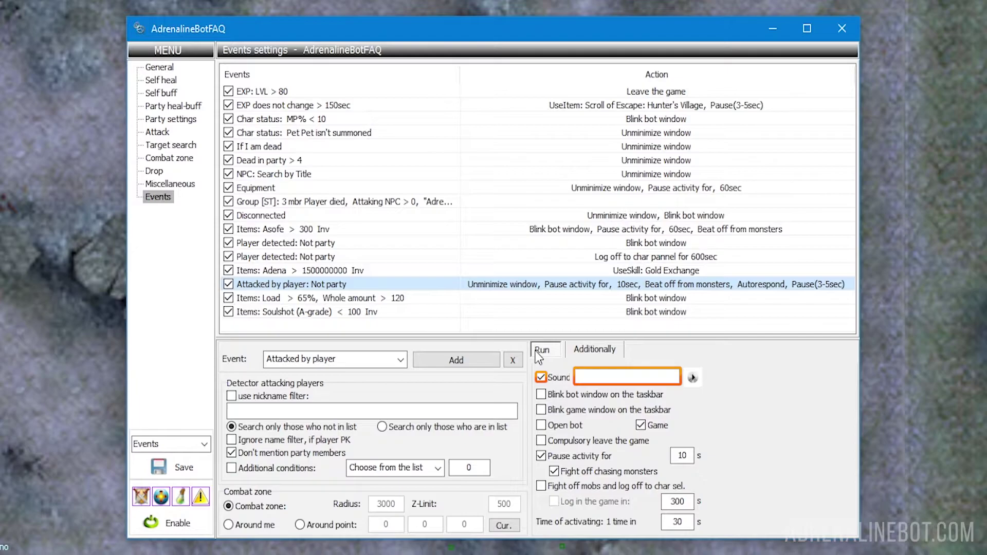
# Pick sirena.wav from the Sounds folder as the Attacked by player rule's sound file.
pyautogui.click(600, 378)
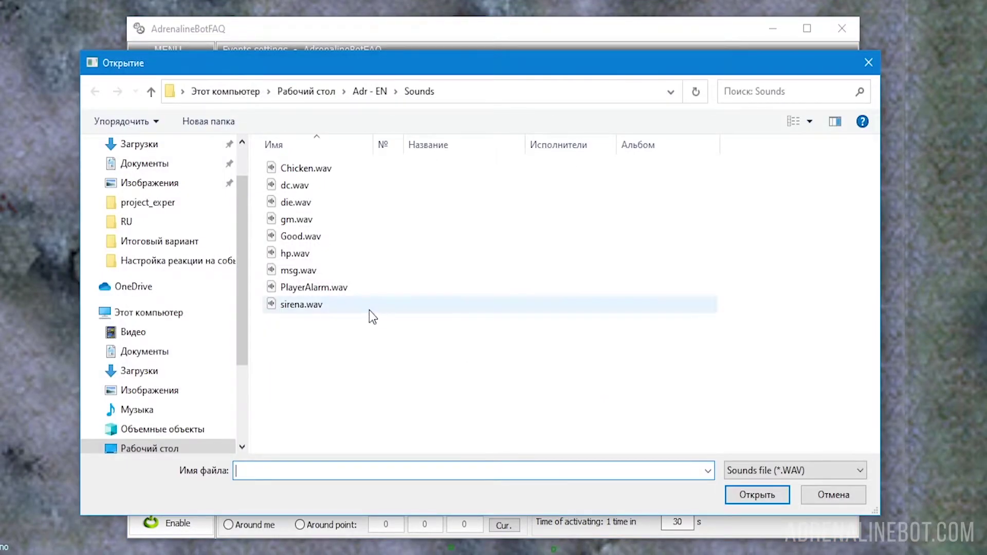
pyautogui.click(362, 311)
pyautogui.doubleClick(360, 307)
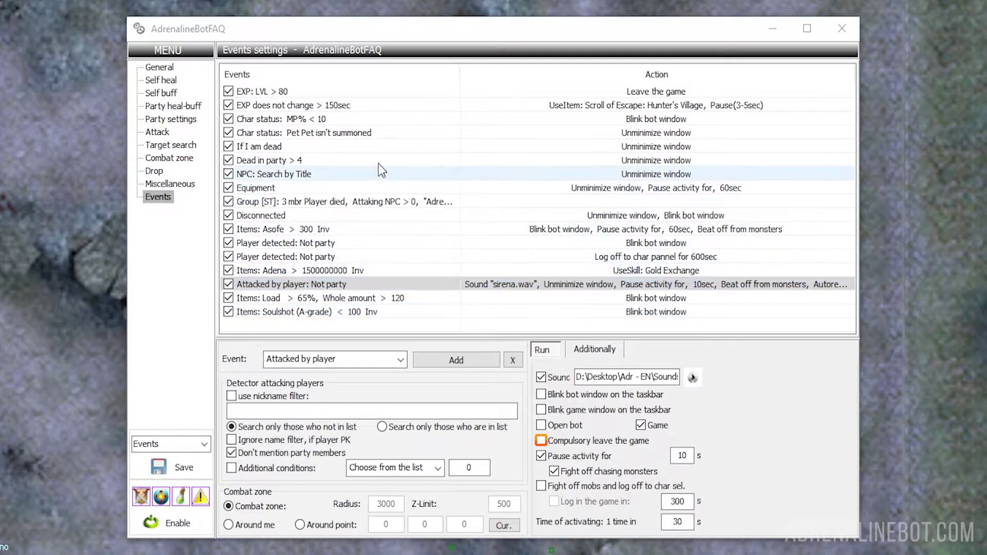
# Review the EXP, Equipment and second Player detected rules, ending on Items: Soulshot (A-grade) < 100.
pyautogui.click(381, 92)
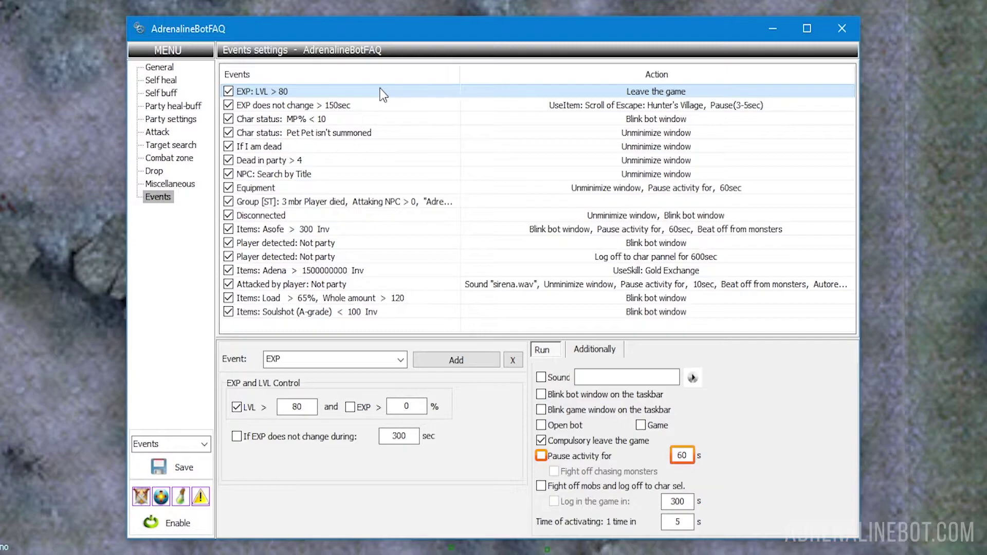
pyautogui.click(370, 186)
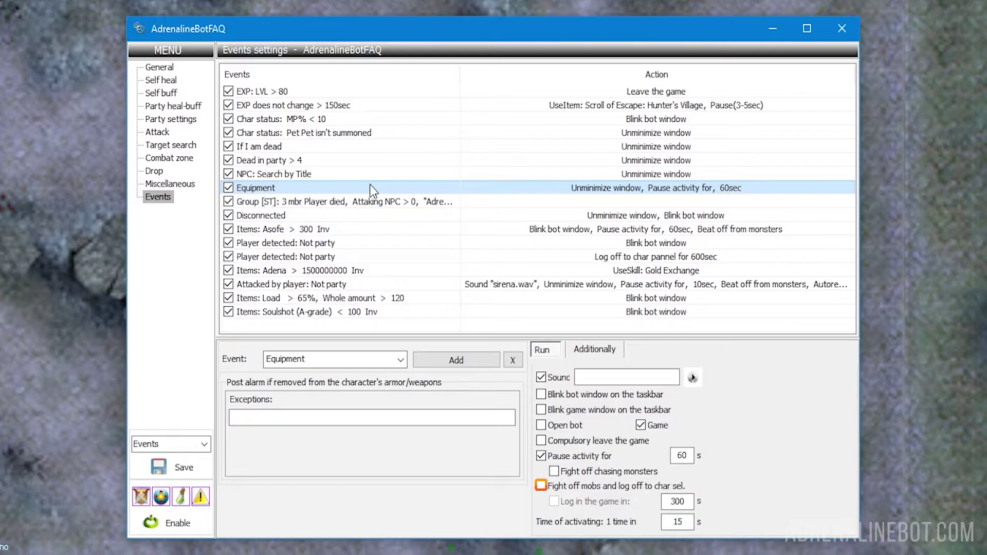
pyautogui.click(379, 257)
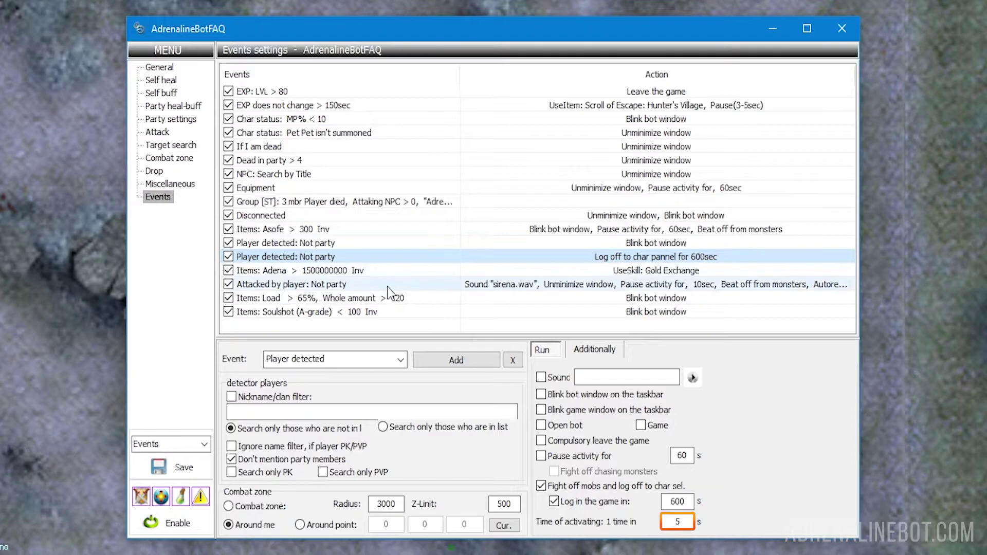
pyautogui.click(391, 312)
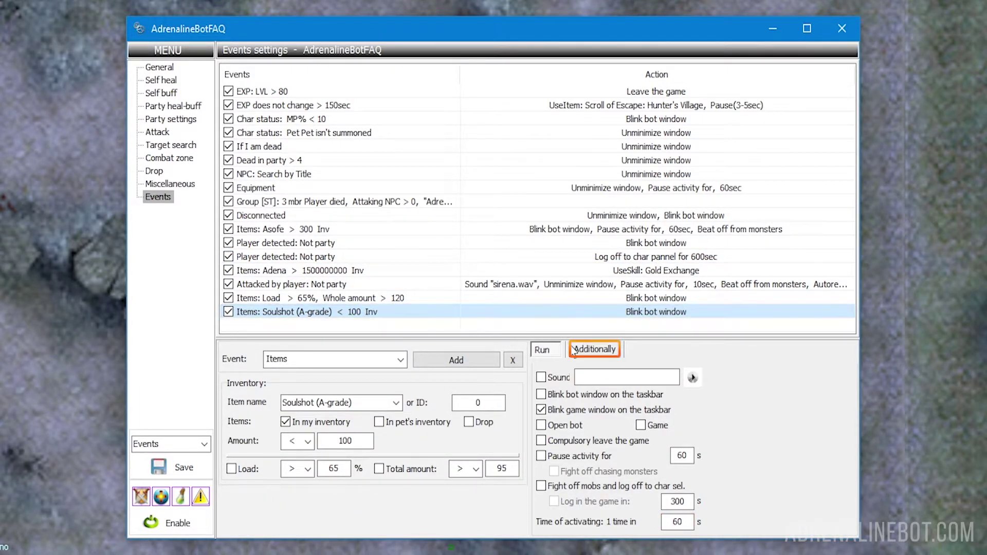
# Check the Soulshot rule's Additionally options, then the Attacked by player rule's Run and Additionally responses.
pyautogui.click(591, 350)
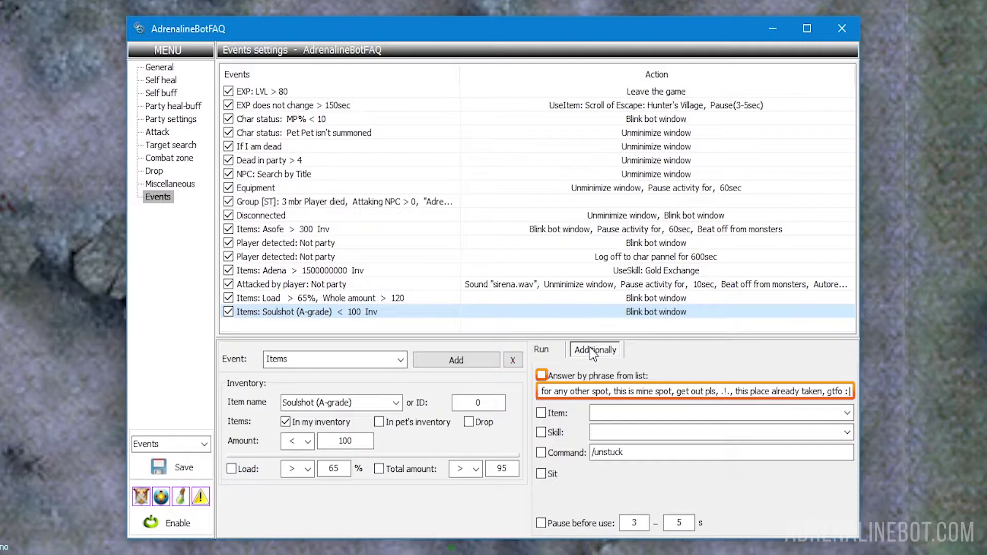
pyautogui.click(436, 286)
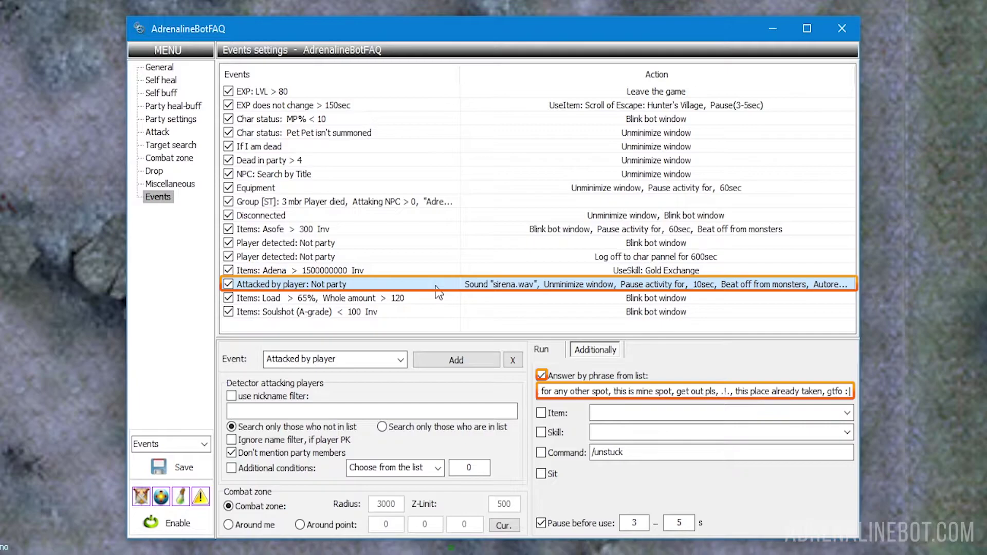
pyautogui.click(541, 350)
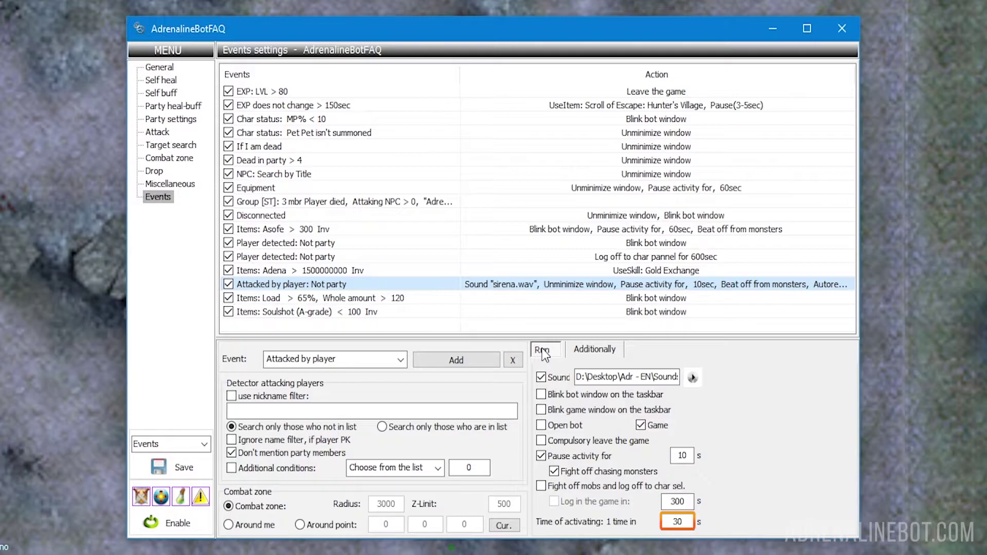
pyautogui.click(595, 351)
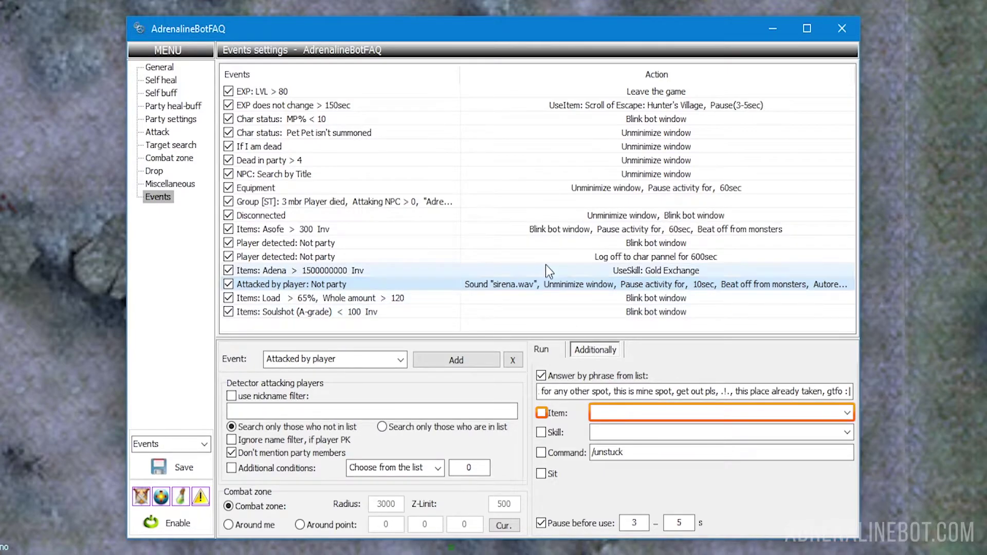
pyautogui.click(440, 106)
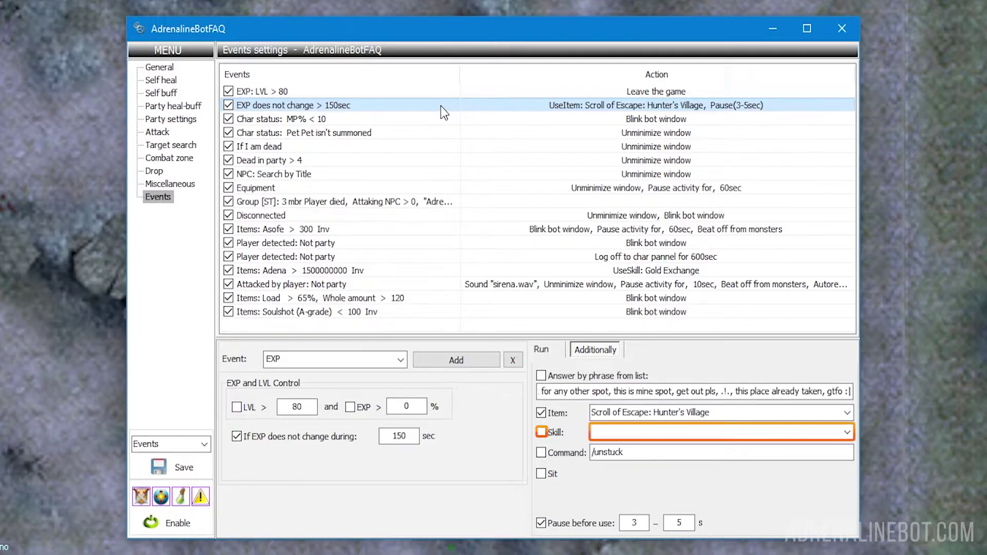
pyautogui.click(442, 271)
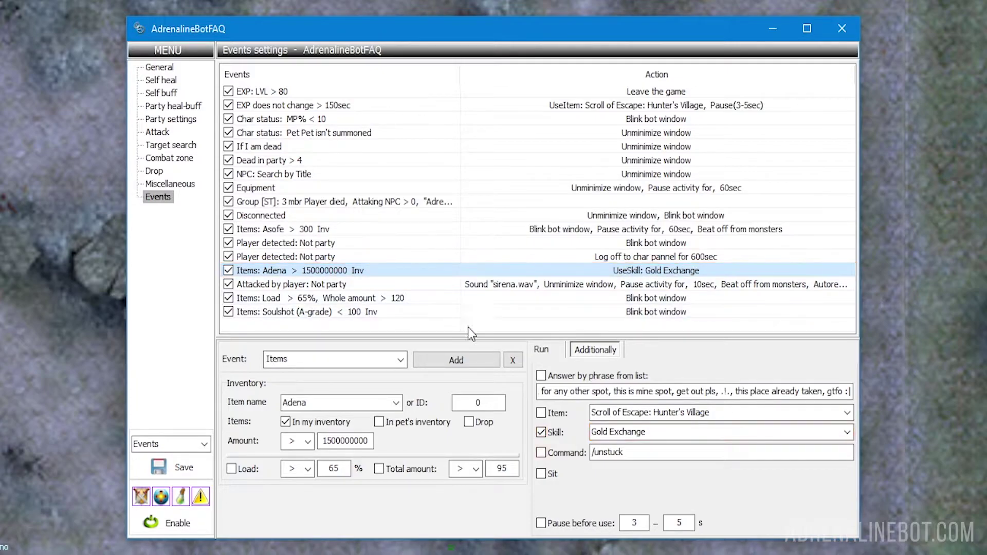
pyautogui.click(541, 452)
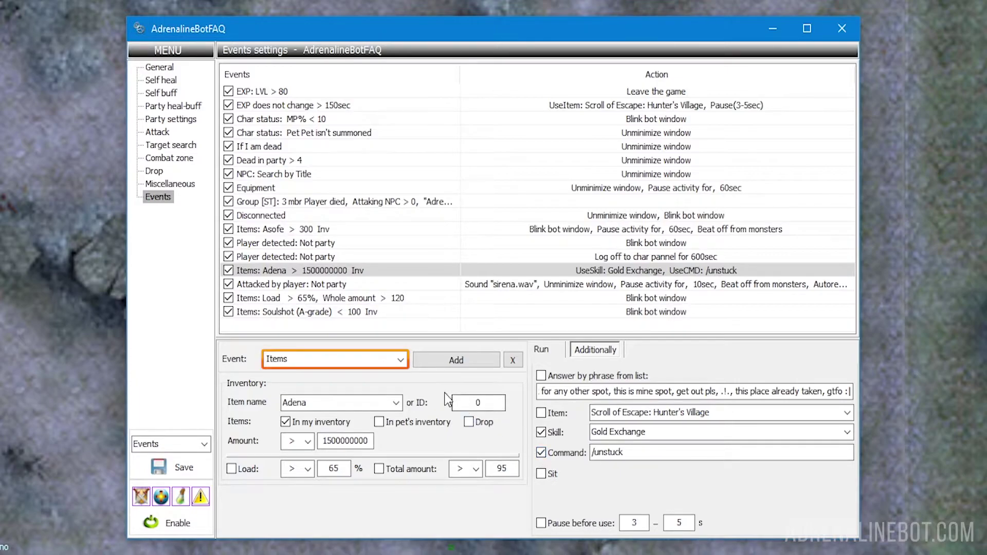
# Change the new event's type from Items to Disconnected in the Event dropdown.
pyautogui.click(400, 361)
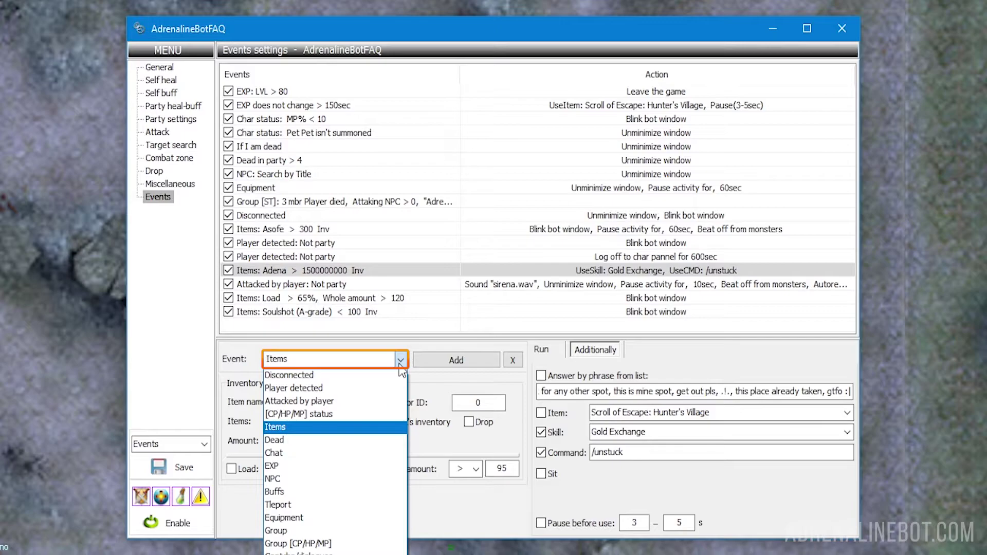
pyautogui.click(399, 366)
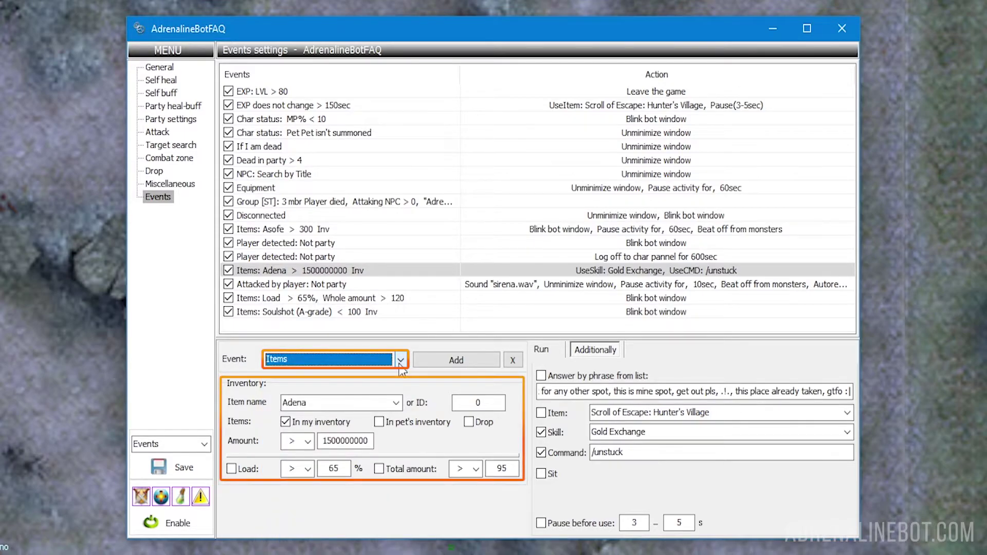
pyautogui.click(400, 366)
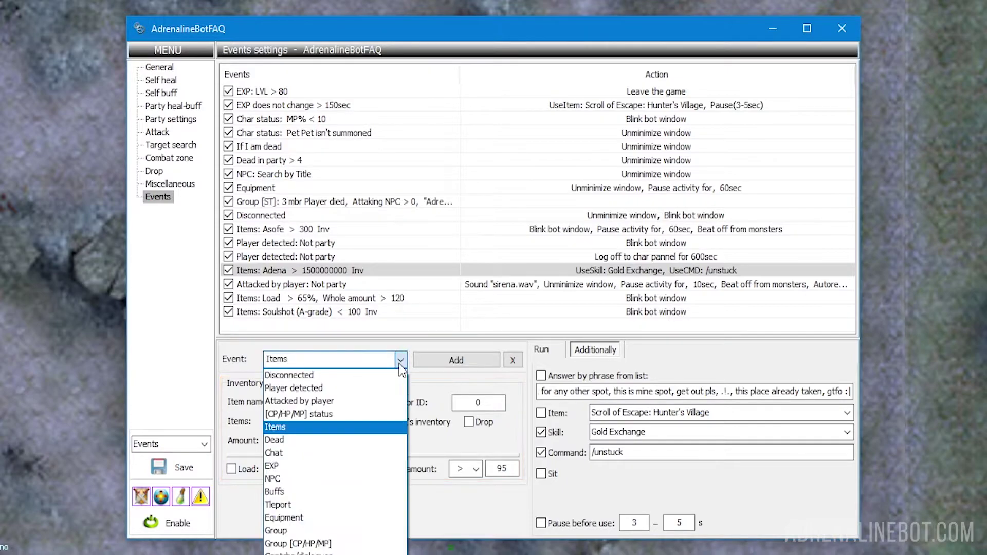
pyautogui.click(395, 376)
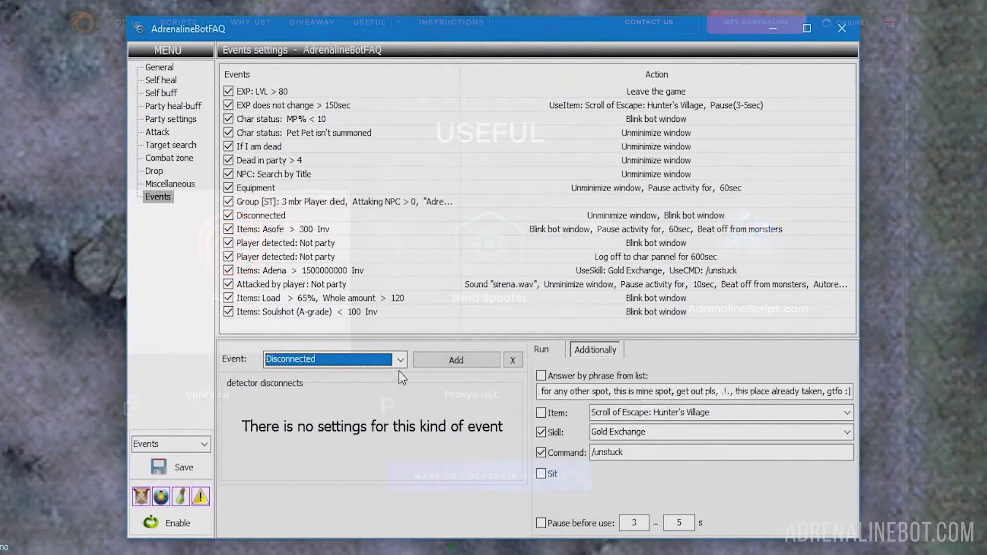
pyautogui.click(401, 360)
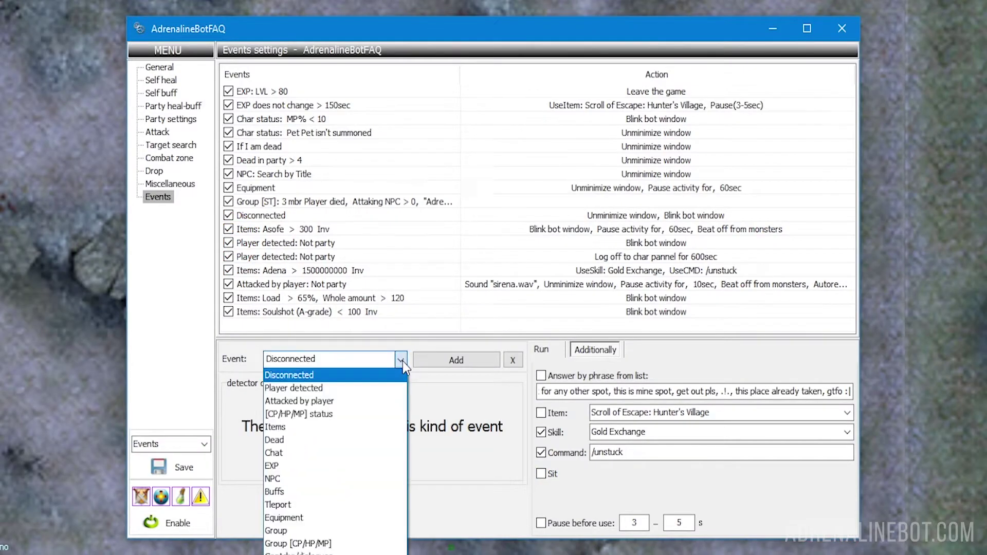
# Pick Player detected as the event type, revealing nickname/clan filter, party exclusion and 3000 radius.
pyautogui.click(396, 388)
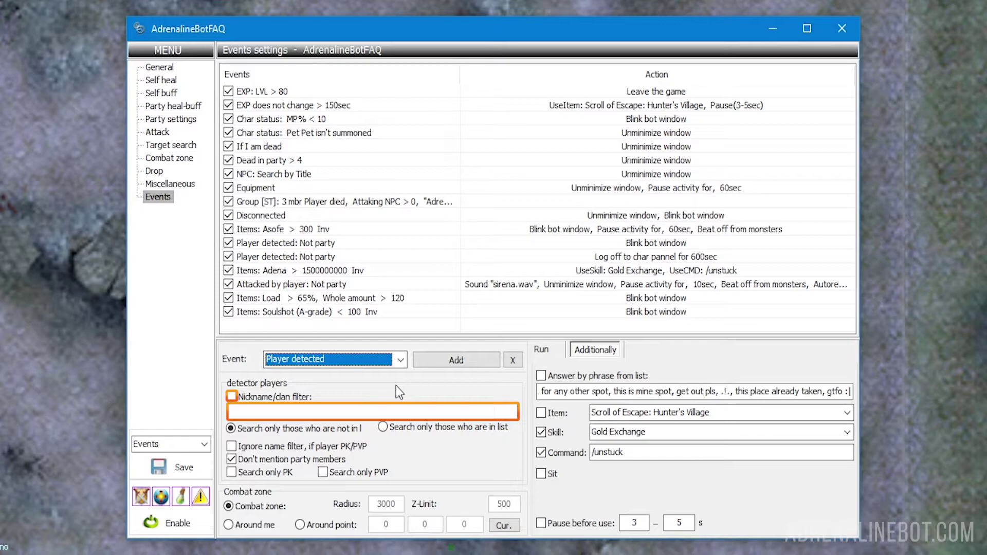
# Tick the nearby player in the Names list and add them to the nickname/clan filter.
pyautogui.doubleClick(381, 409)
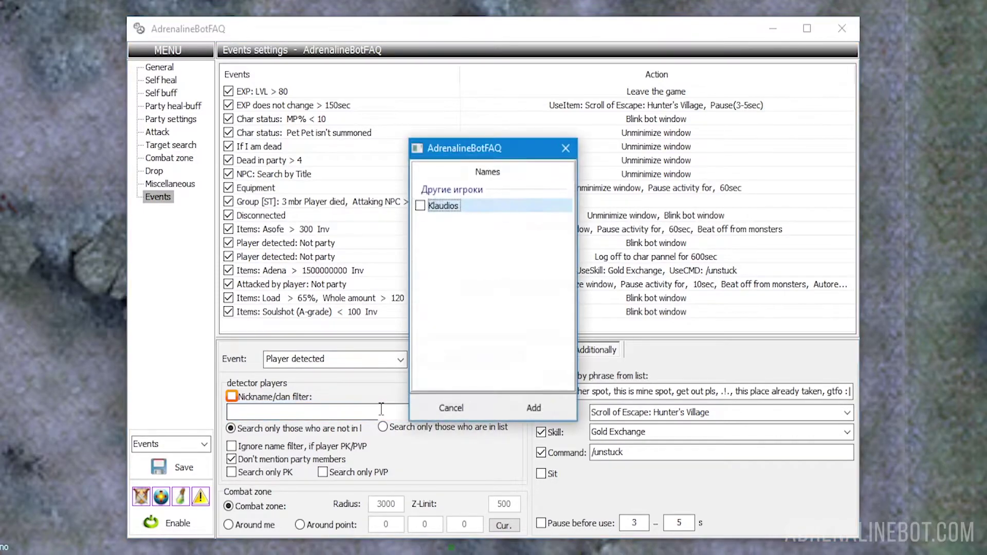
pyautogui.click(420, 205)
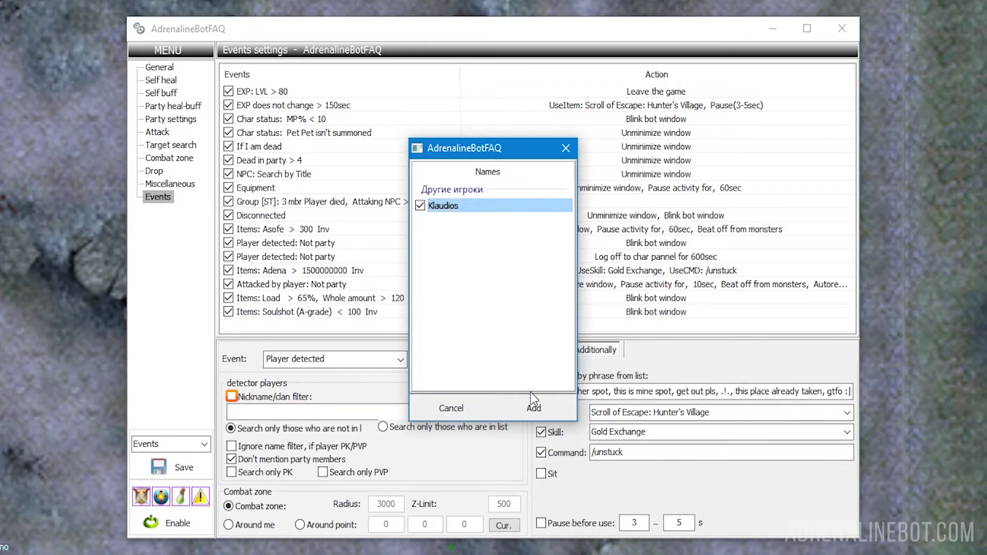
pyautogui.click(532, 406)
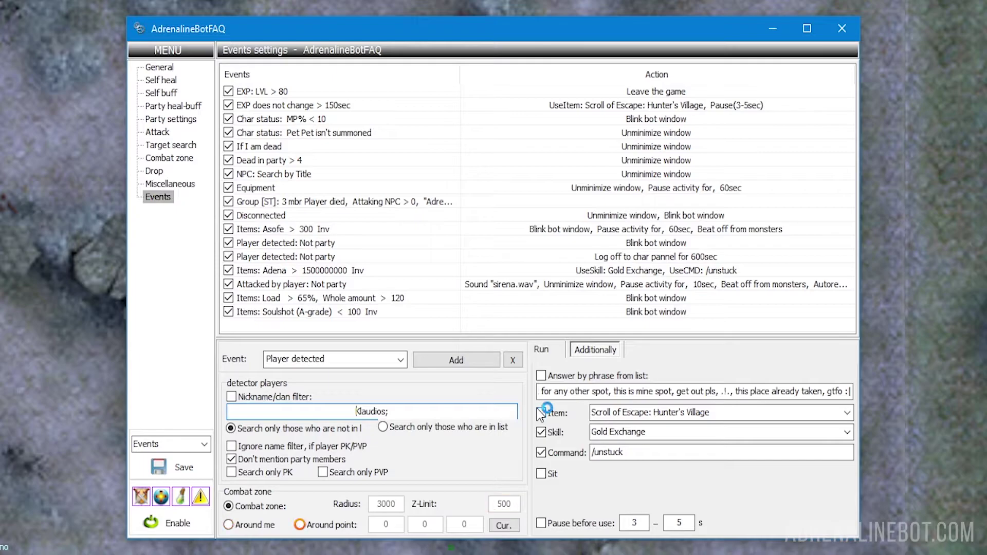
# Centre the combat zone on current coordinates 125763, -40720, -3744, then switch the event to Attacked by player.
pyautogui.click(299, 524)
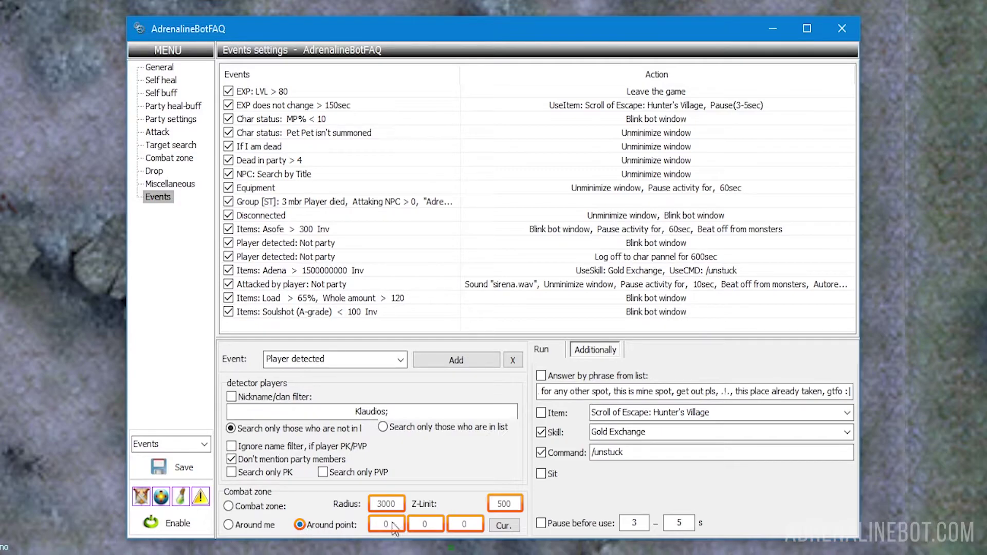
pyautogui.click(502, 525)
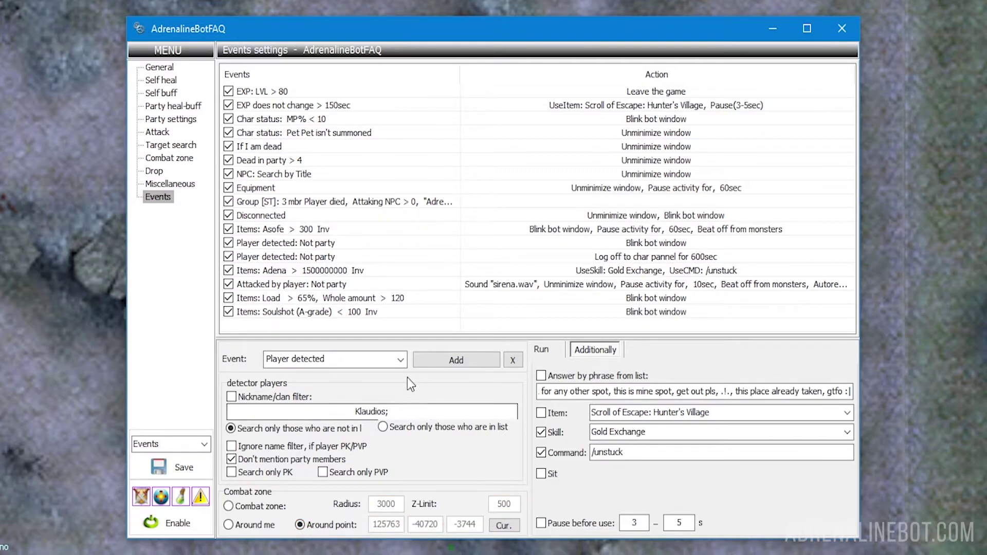
pyautogui.click(402, 363)
pyautogui.click(394, 400)
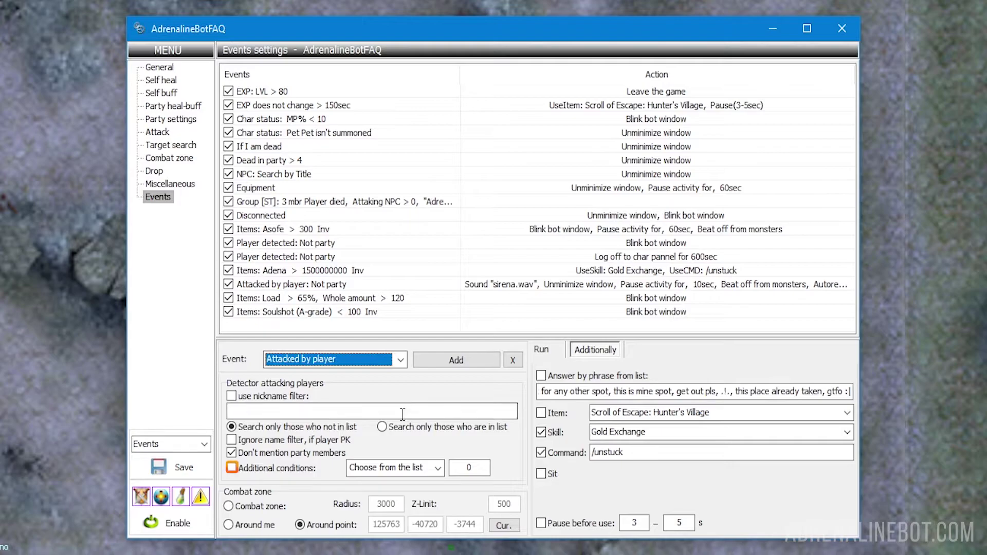
# Add the extra condition My CP% < 30, then switch the event type to [CP/HP/MP] status.
pyautogui.click(437, 468)
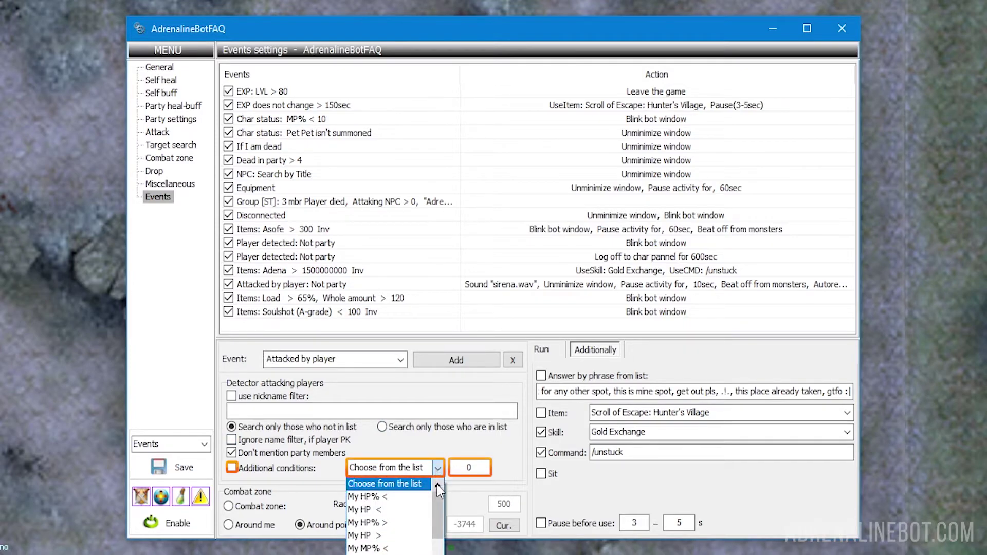
pyautogui.moveTo(440, 507); pyautogui.dragTo(438, 526)
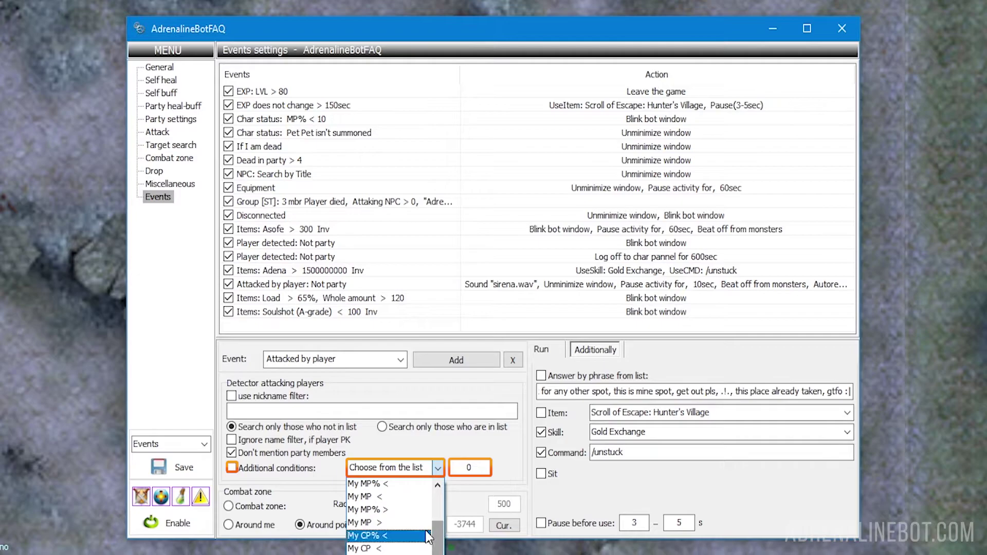
pyautogui.click(420, 535)
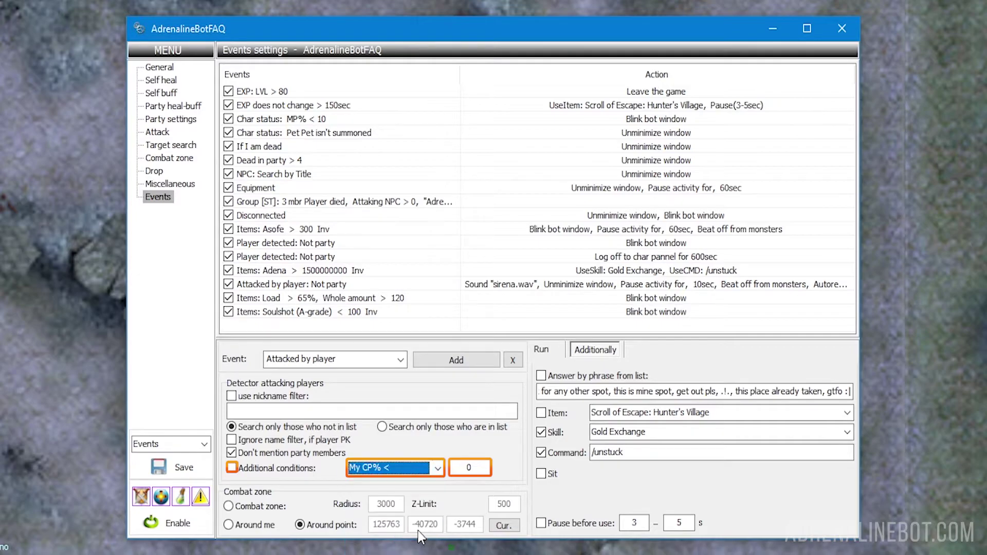
pyautogui.doubleClick(480, 466)
pyautogui.write('30')
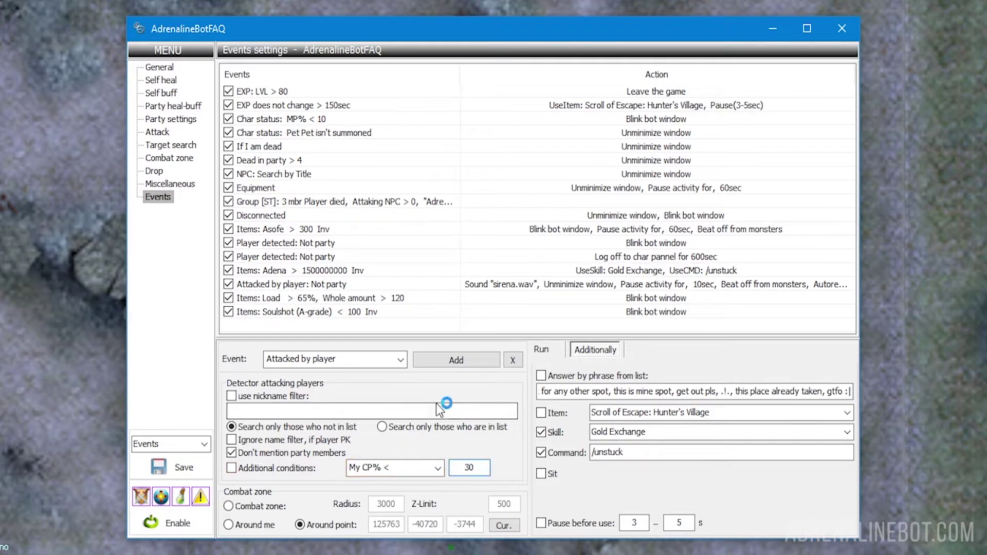
pyautogui.click(401, 359)
pyautogui.click(379, 414)
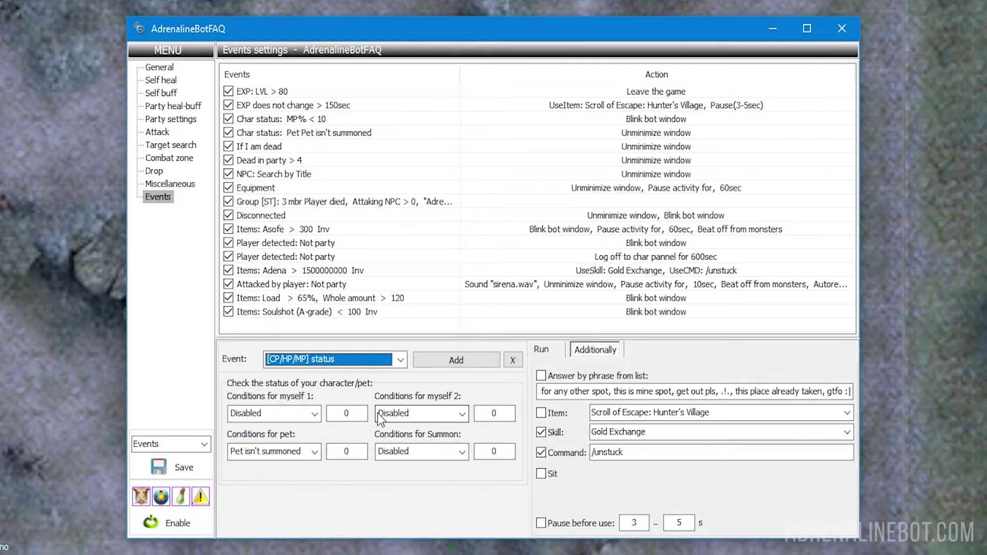
pyautogui.click(462, 452)
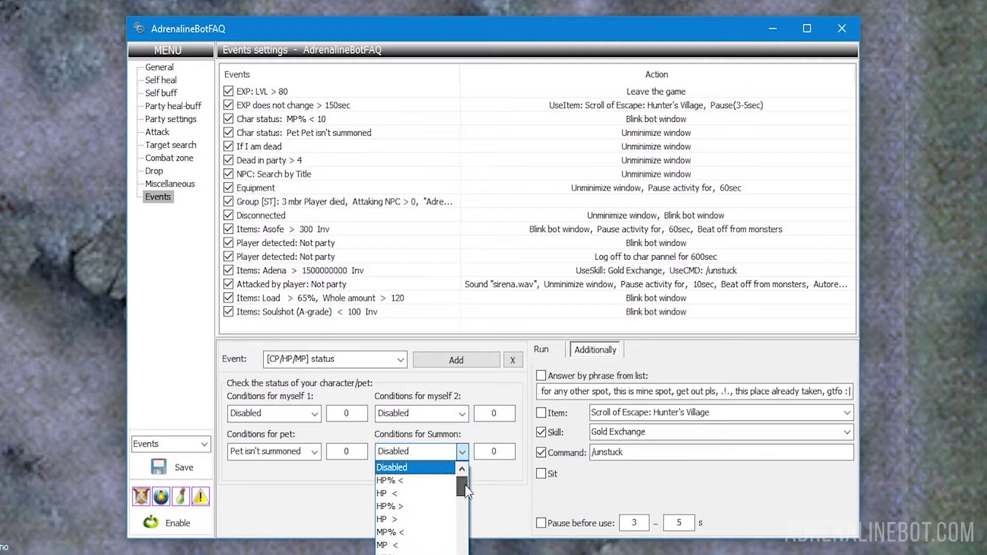
pyautogui.moveTo(465, 485)
pyautogui.mouseDown()
pyautogui.moveTo(462, 543)
pyautogui.moveTo(462, 486)
pyautogui.mouseUp()
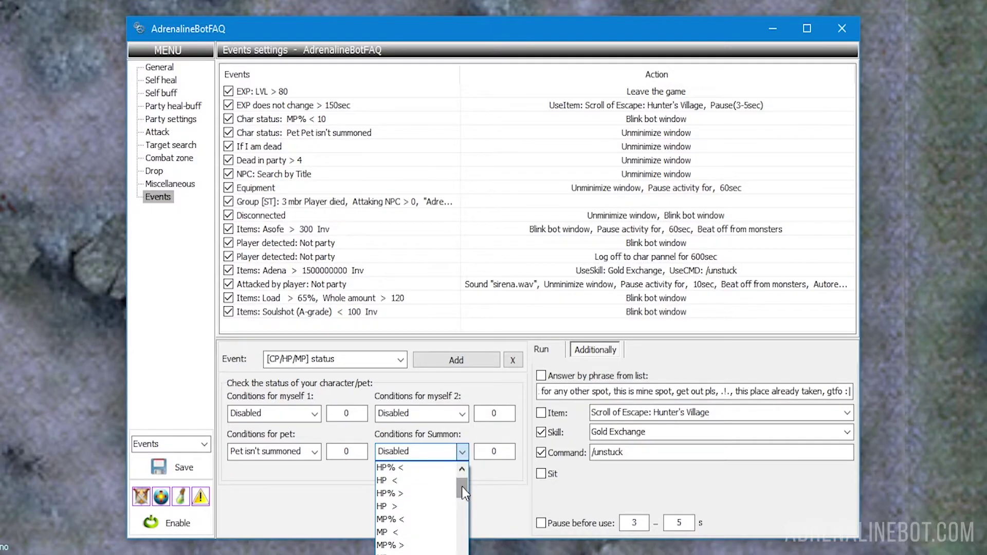
pyautogui.click(463, 457)
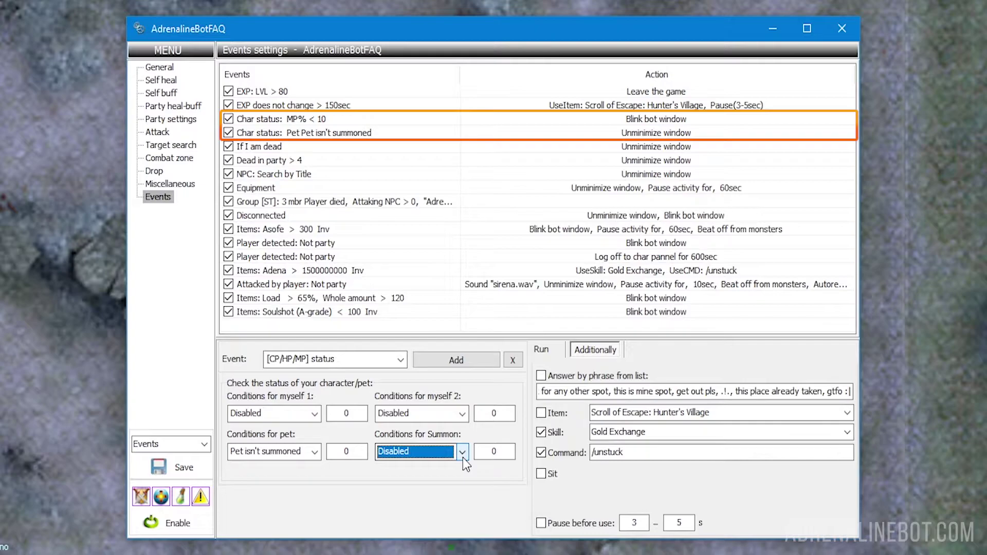
# Switch to the Items event, keep Adena as the item, and tick Drop.
pyautogui.click(397, 359)
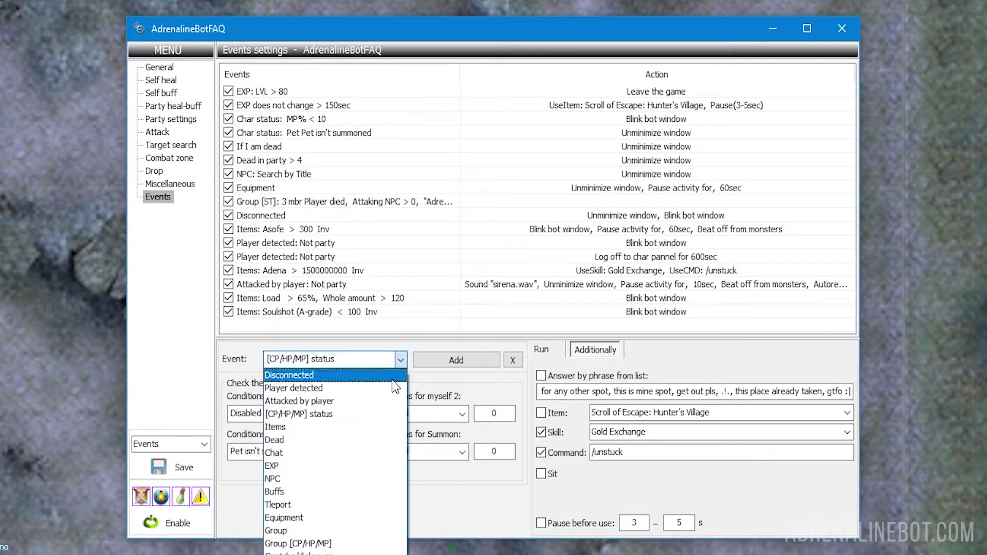
pyautogui.click(374, 427)
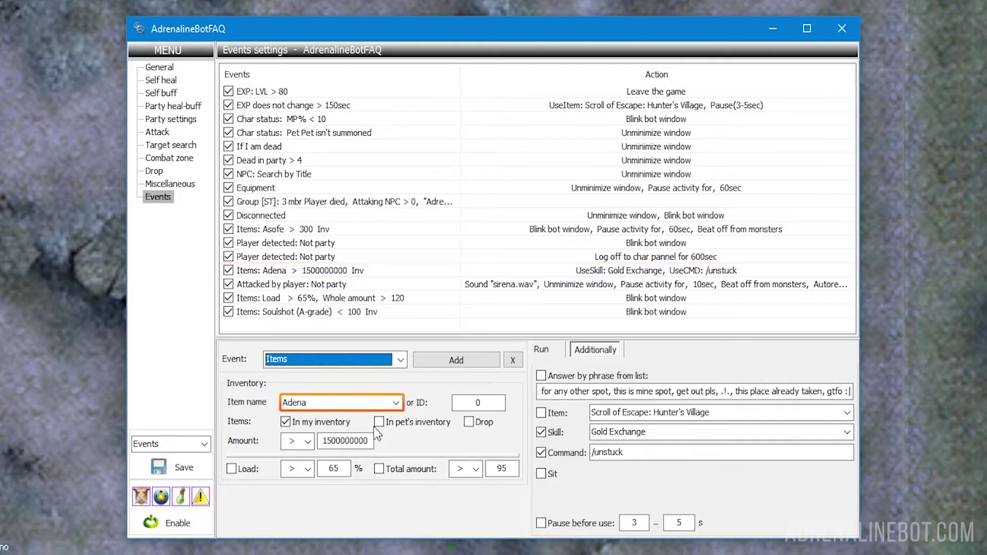
pyautogui.click(396, 403)
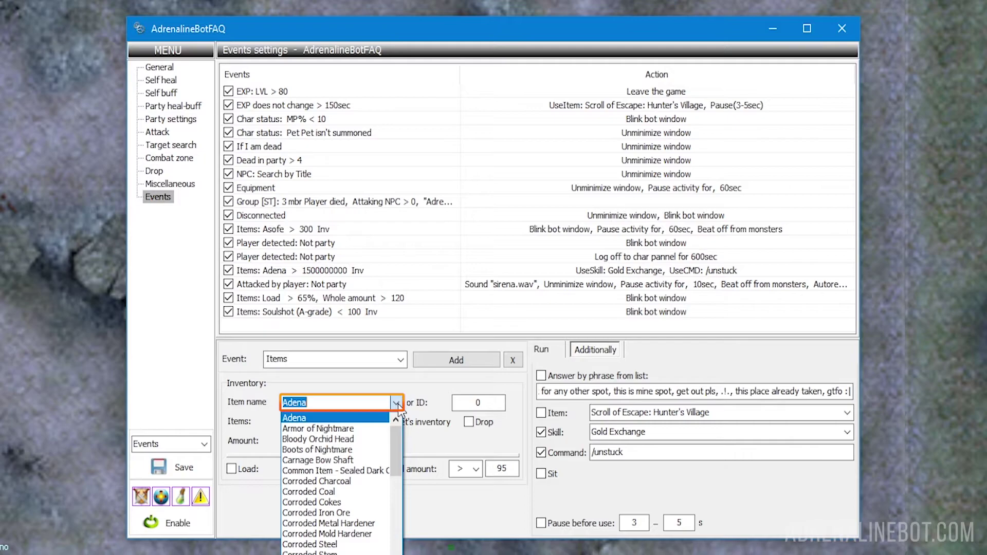
pyautogui.click(397, 405)
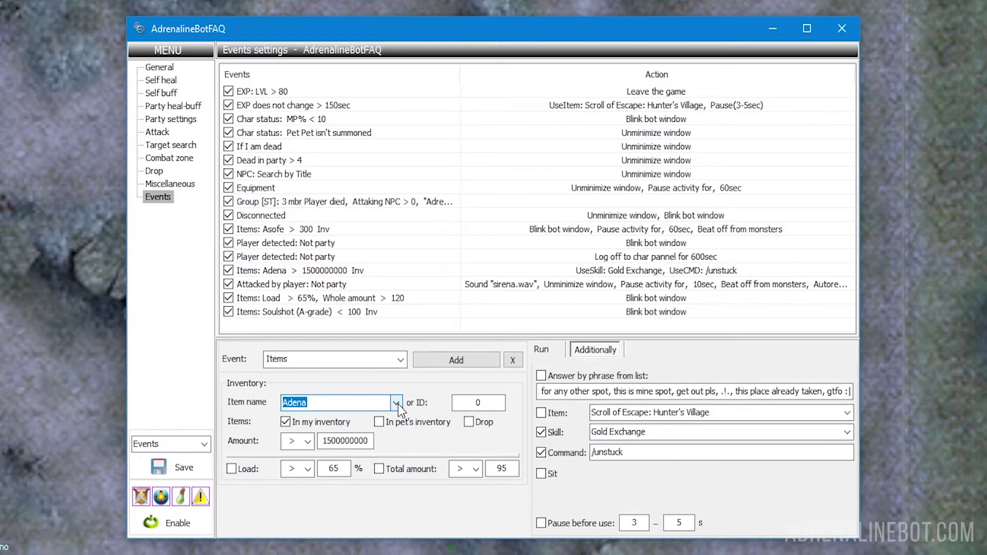
pyautogui.click(468, 422)
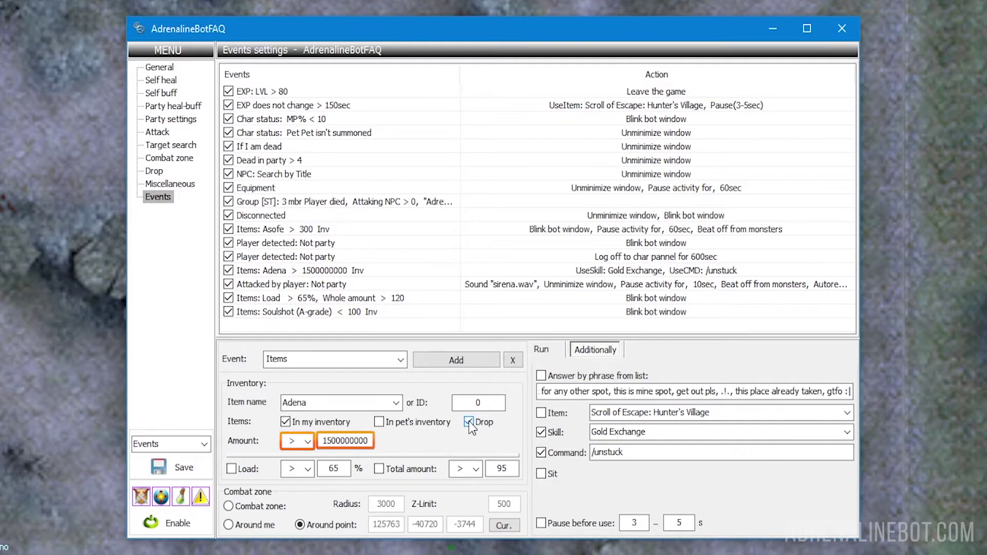
# Set the Adena amount condition to greater than (>) 700.
pyautogui.click(307, 441)
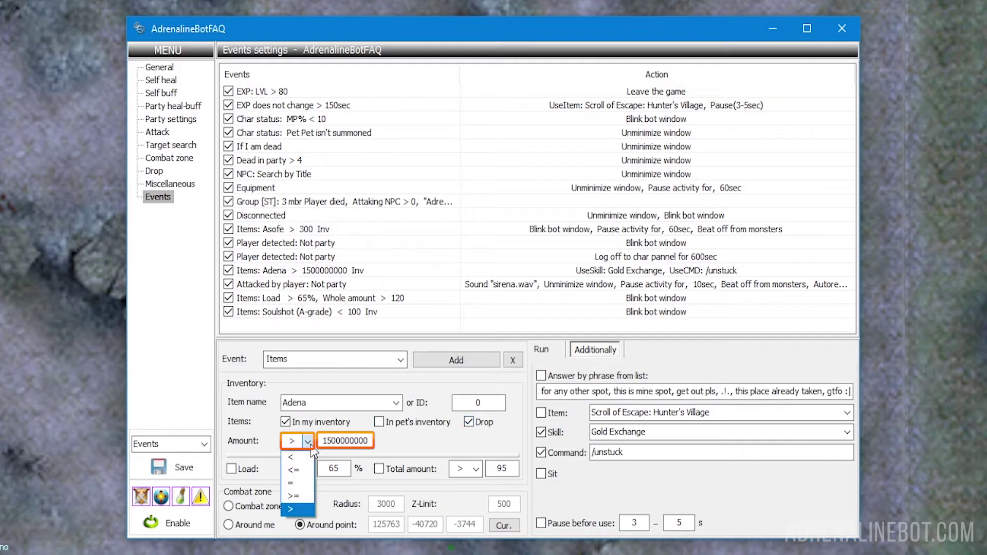
pyautogui.click(296, 480)
pyautogui.doubleClick(364, 440)
pyautogui.write('0')
pyautogui.click(306, 441)
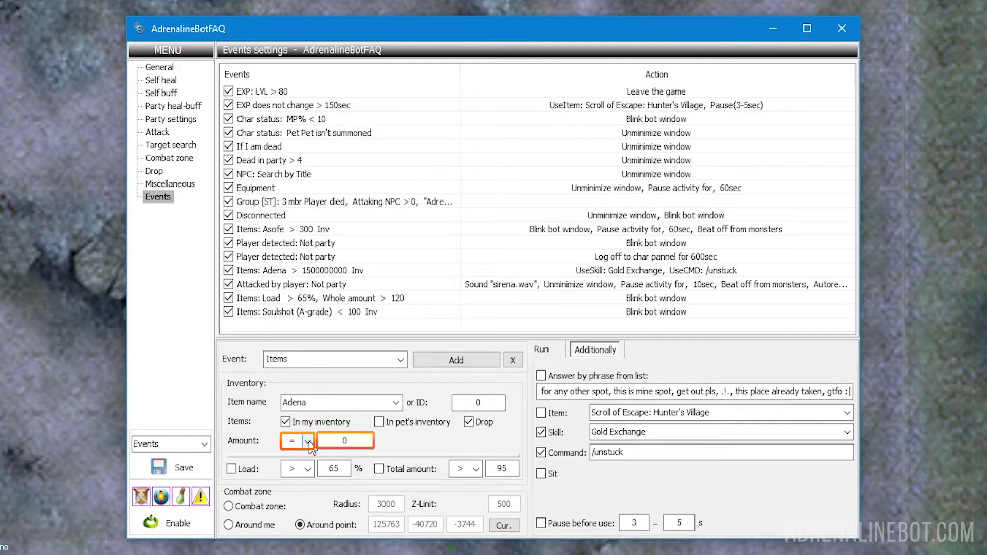
pyautogui.click(298, 505)
pyautogui.doubleClick(344, 440)
pyautogui.write('700')
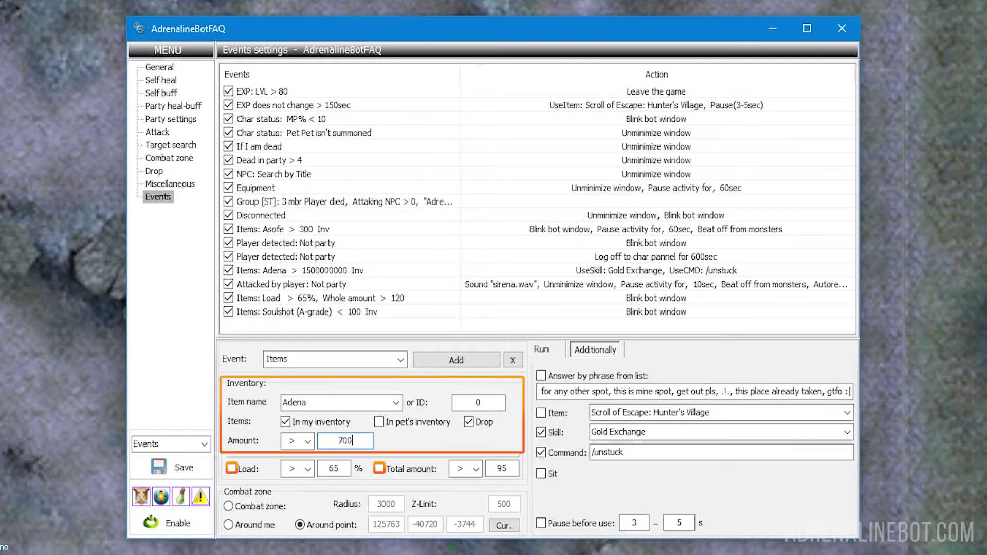
# Switch to the Dead event and add the ticked player to its watched list.
pyautogui.click(400, 360)
pyautogui.click(366, 436)
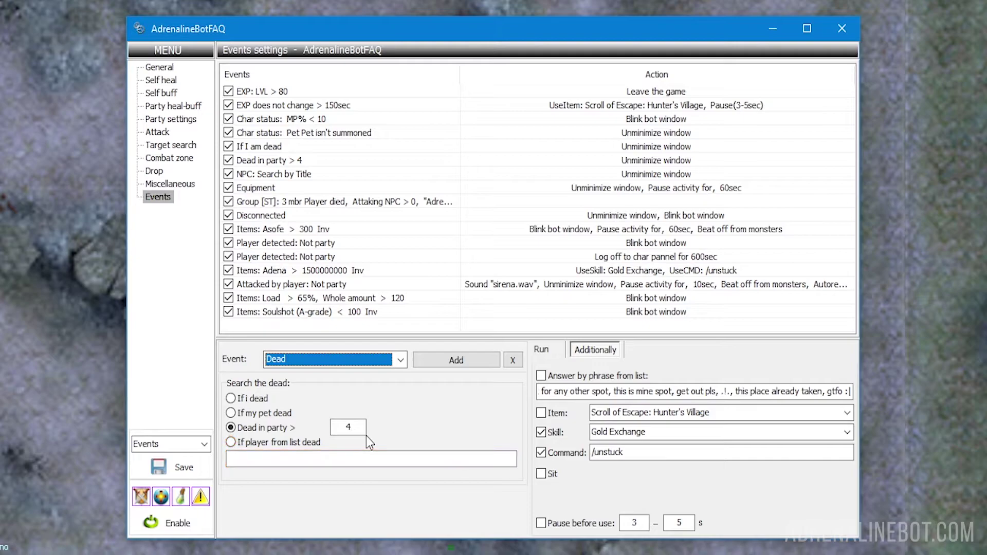
pyautogui.doubleClick(364, 458)
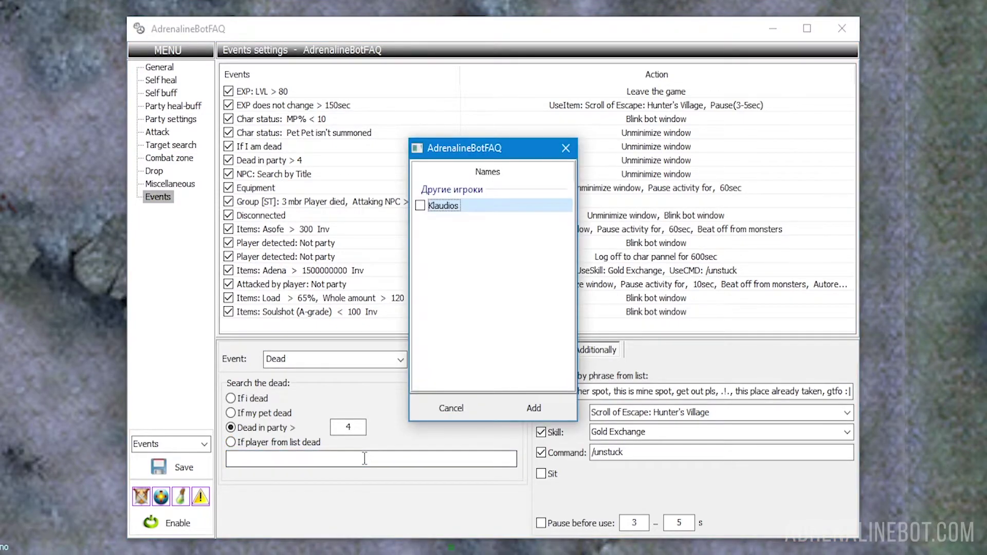
pyautogui.click(420, 205)
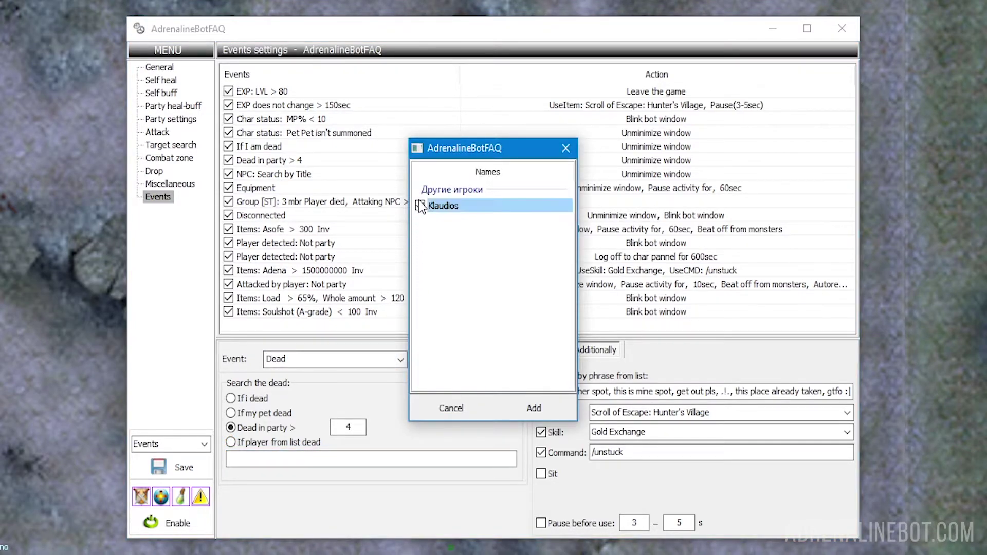
pyautogui.click(532, 407)
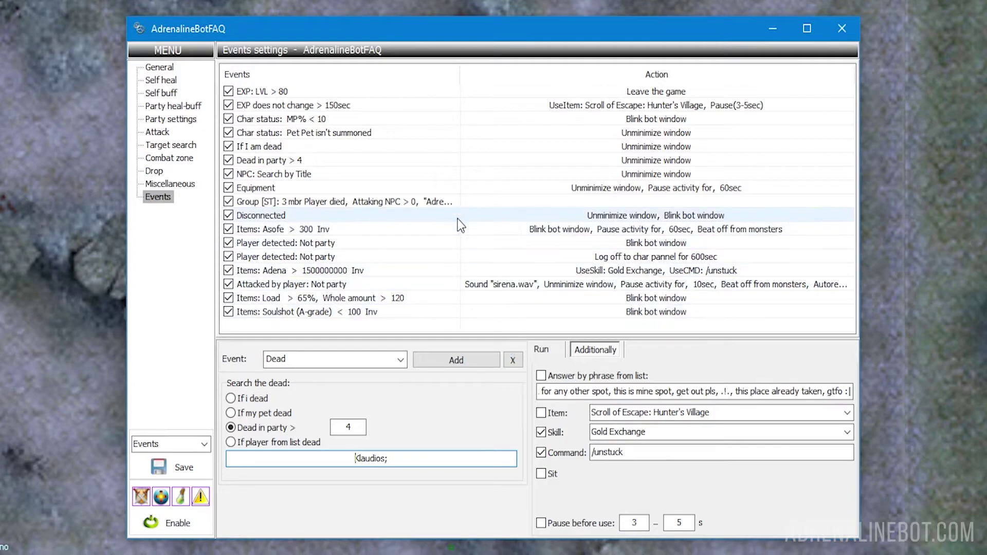
# Review the existing 'If I am dead' and 'Dead in party > 4' events.
pyautogui.click(415, 146)
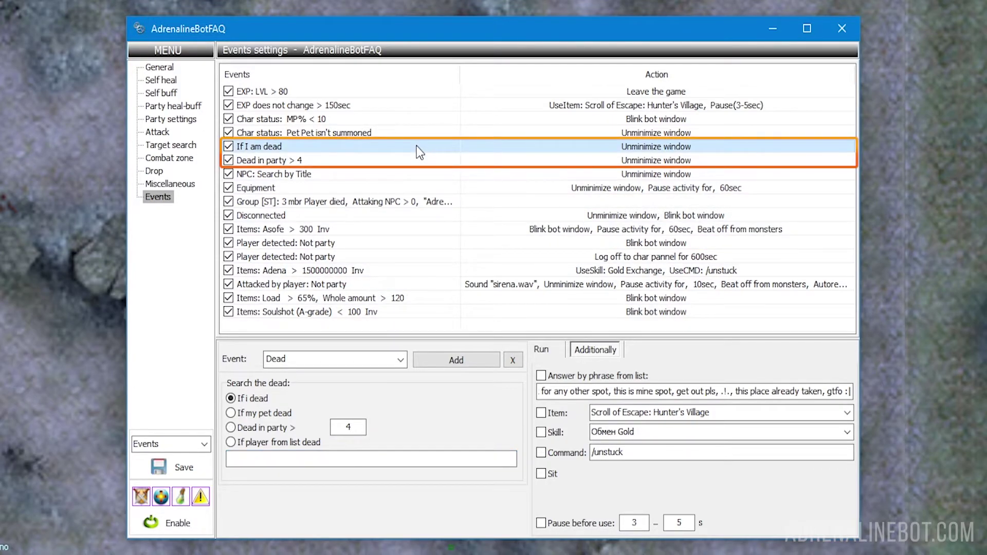
pyautogui.click(419, 163)
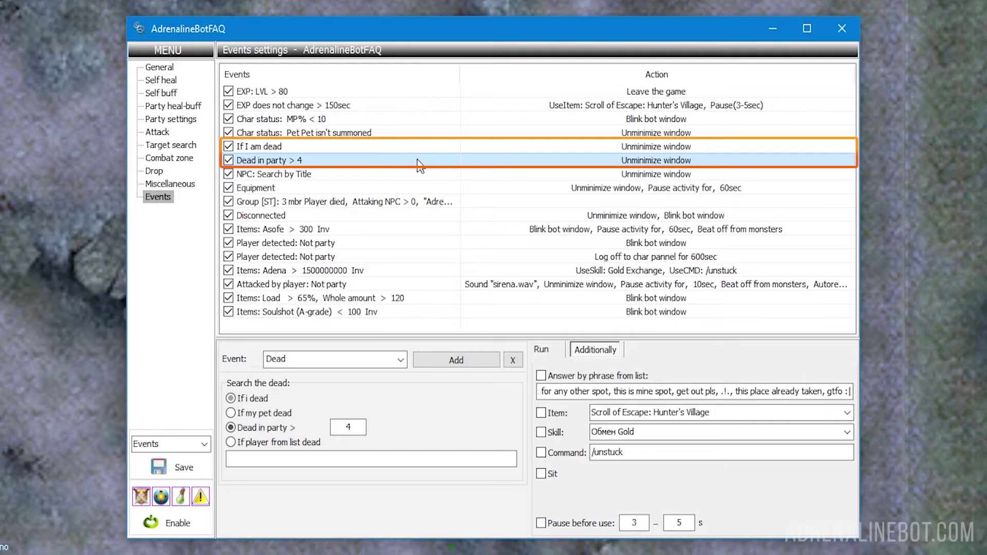
pyautogui.click(400, 359)
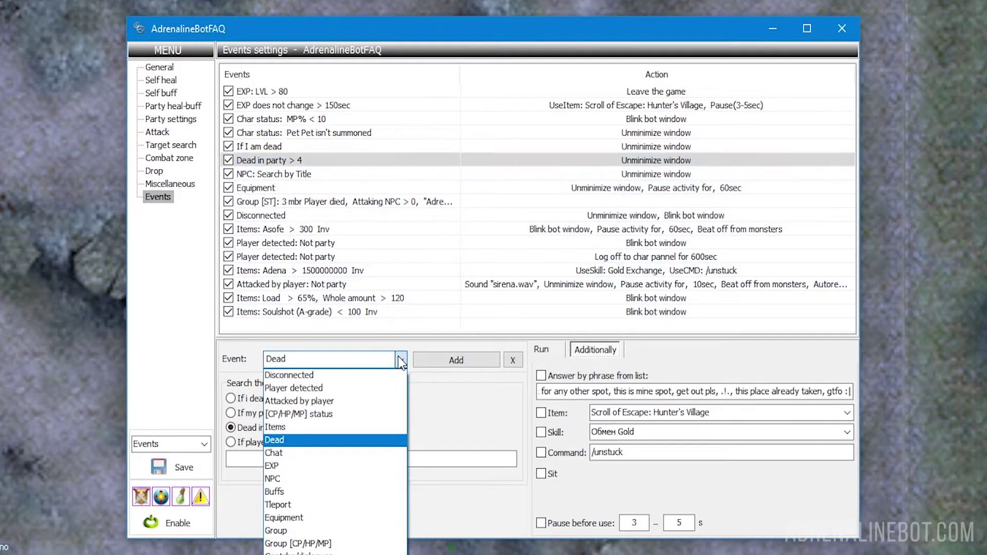
# Change the event type to Chat to reveal its chat detector and combat zone options.
pyautogui.click(381, 453)
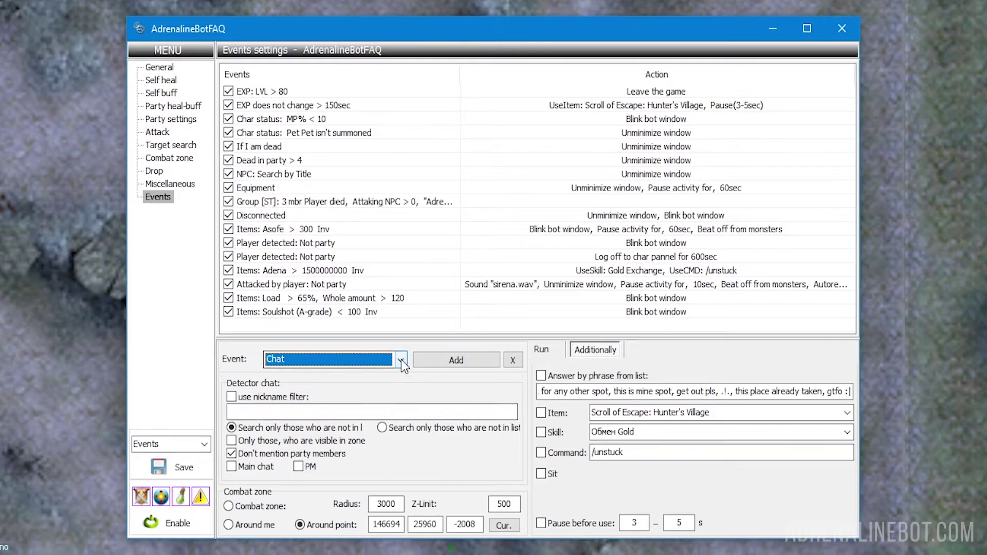
pyautogui.click(401, 359)
# Change the event type to EXP to show level and experience controls.
pyautogui.click(380, 471)
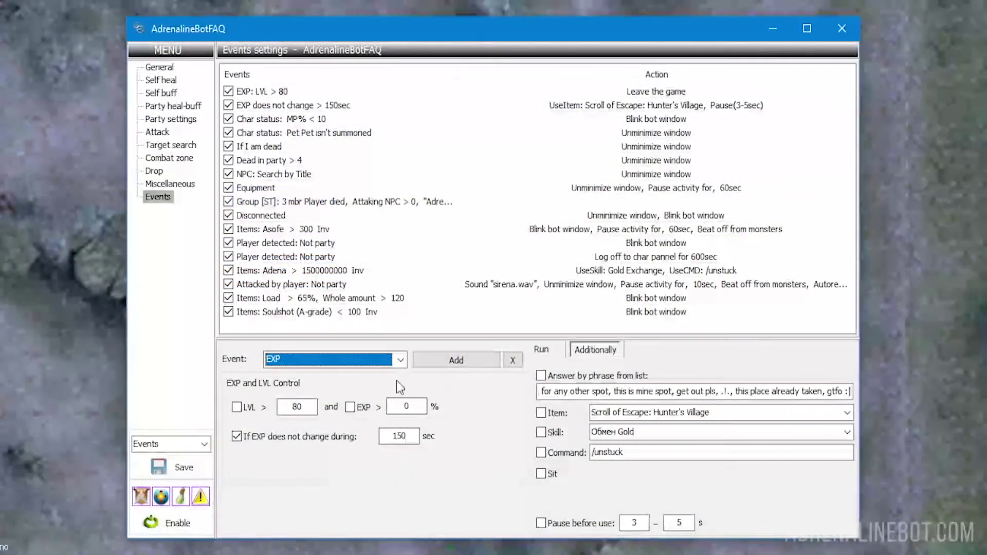
# Make an NPC event listing Grazing Antelope, Varka Silenos Footman and Varka Silenos Recruit.
pyautogui.click(399, 360)
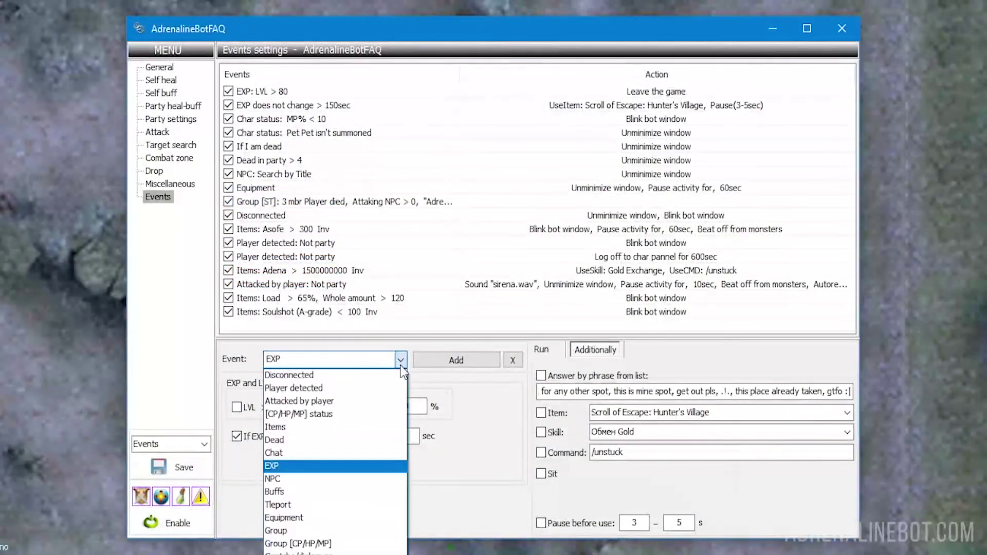
pyautogui.click(382, 480)
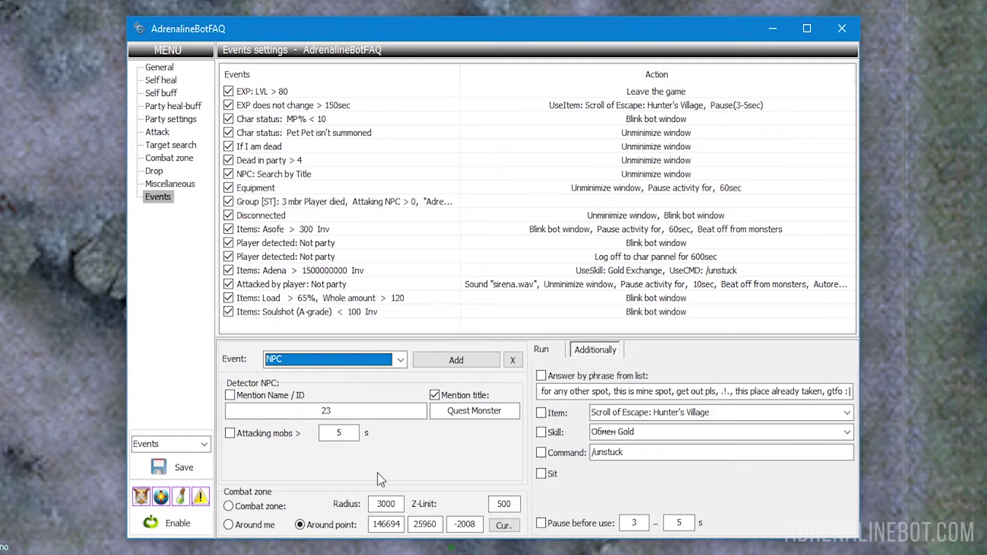
pyautogui.doubleClick(350, 412)
pyautogui.click(420, 240)
pyautogui.click(420, 253)
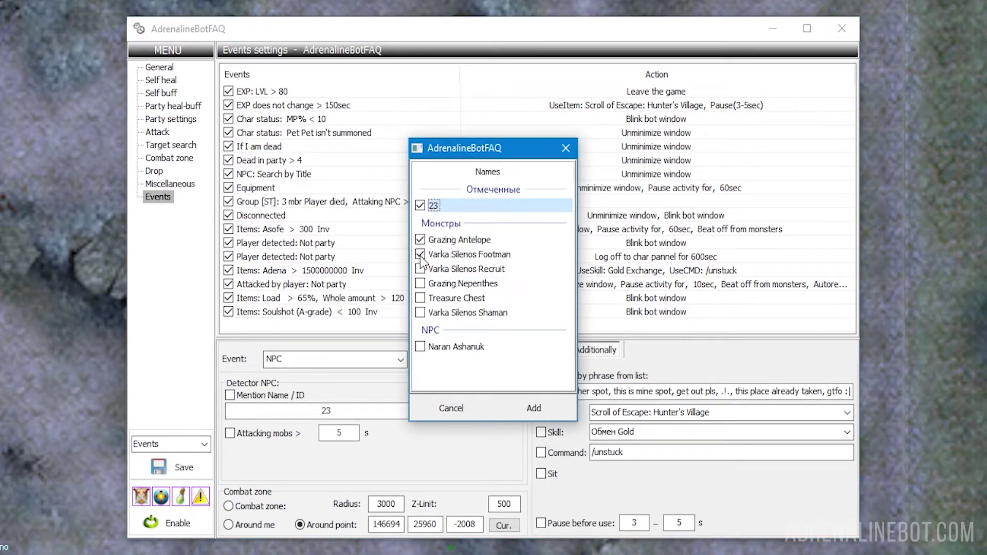
pyautogui.click(420, 268)
pyautogui.click(533, 408)
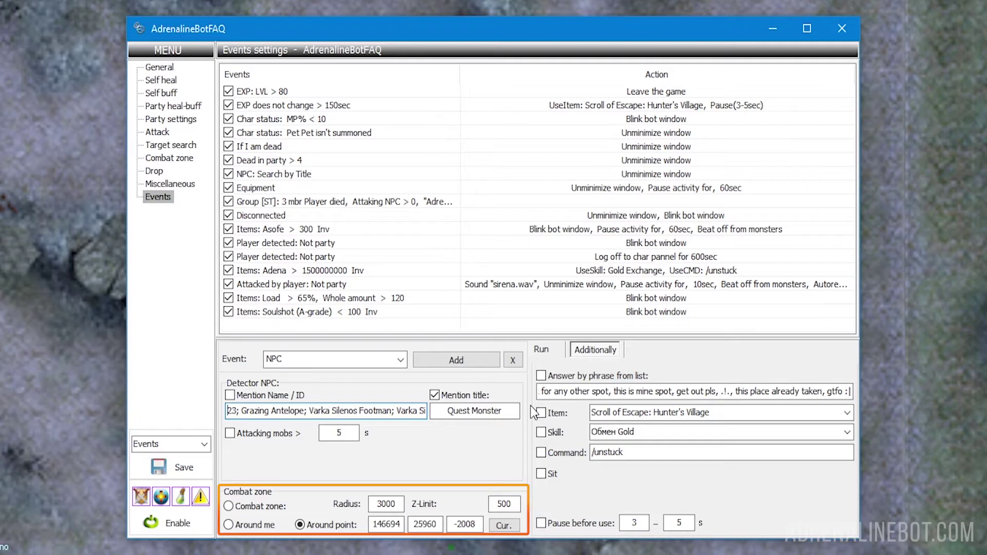
# Make a Buffs event excepting Berserker Spirit, Pa'agrio's Fist and Mental Shield.
pyautogui.click(401, 362)
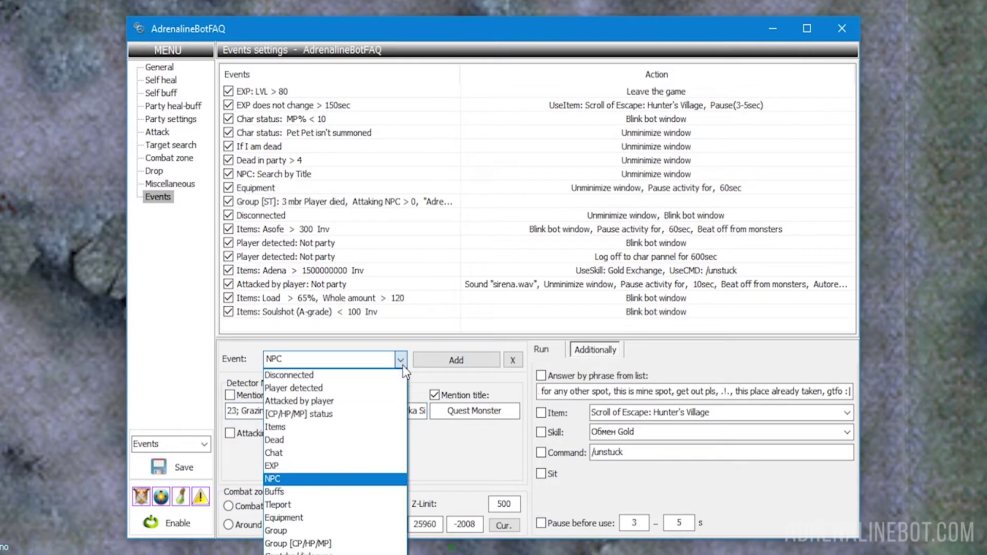
pyautogui.click(375, 489)
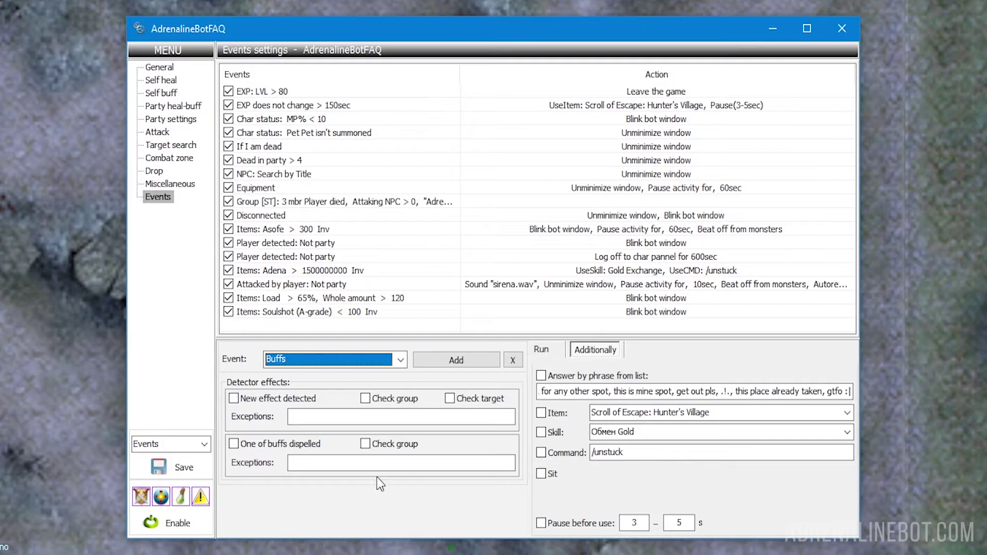
pyautogui.click(391, 417)
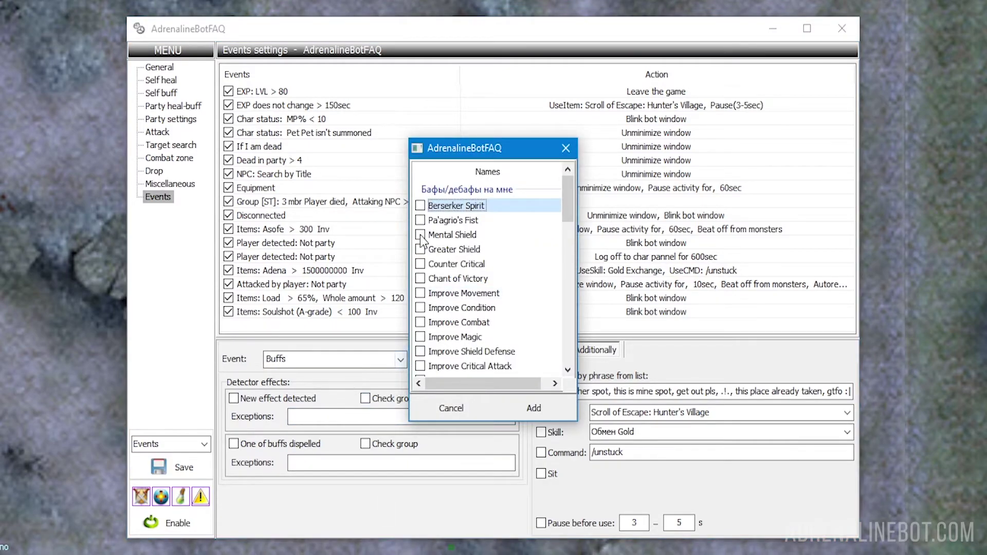
pyautogui.click(420, 206)
pyautogui.click(420, 220)
pyautogui.click(421, 235)
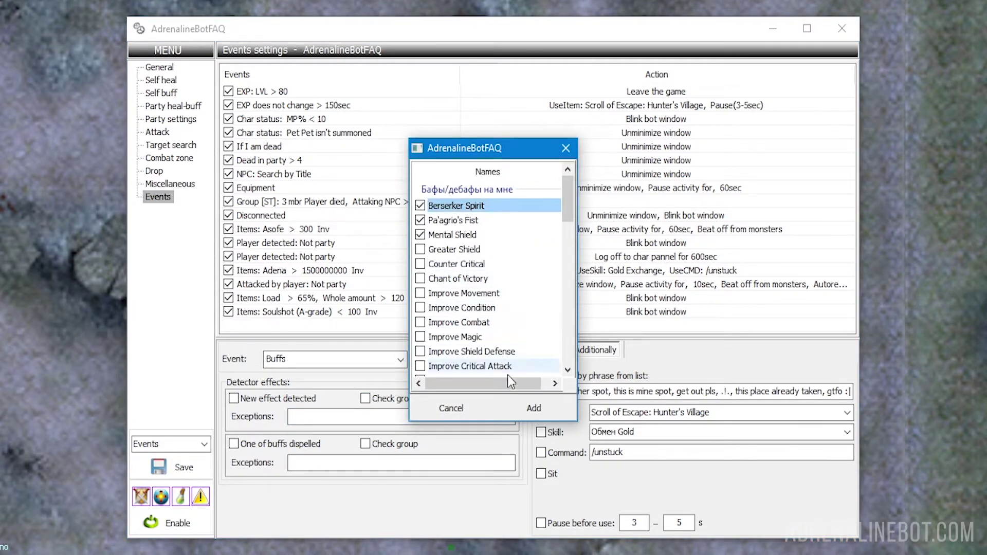
pyautogui.click(527, 408)
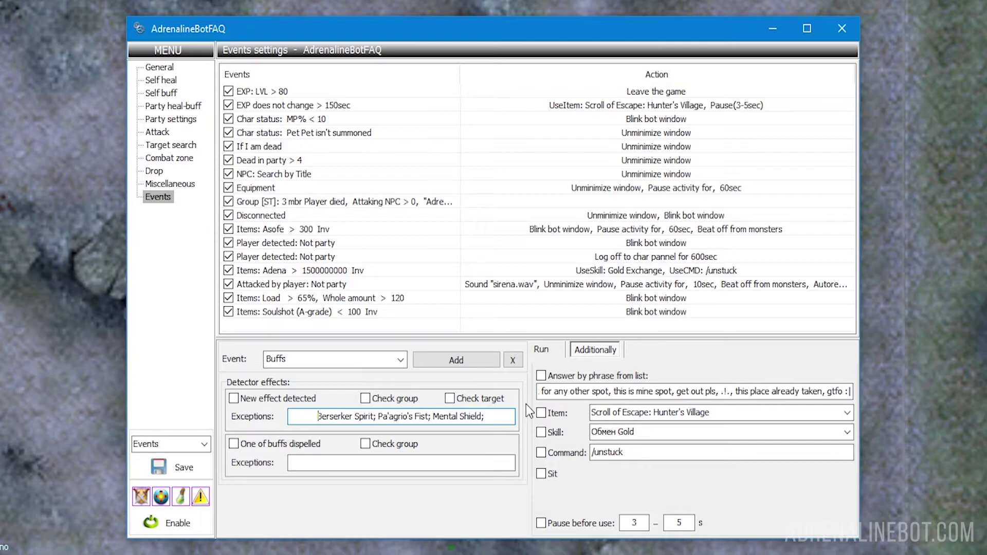
# Change the event type to Tleport for teleport detection within radius 100.
pyautogui.click(400, 359)
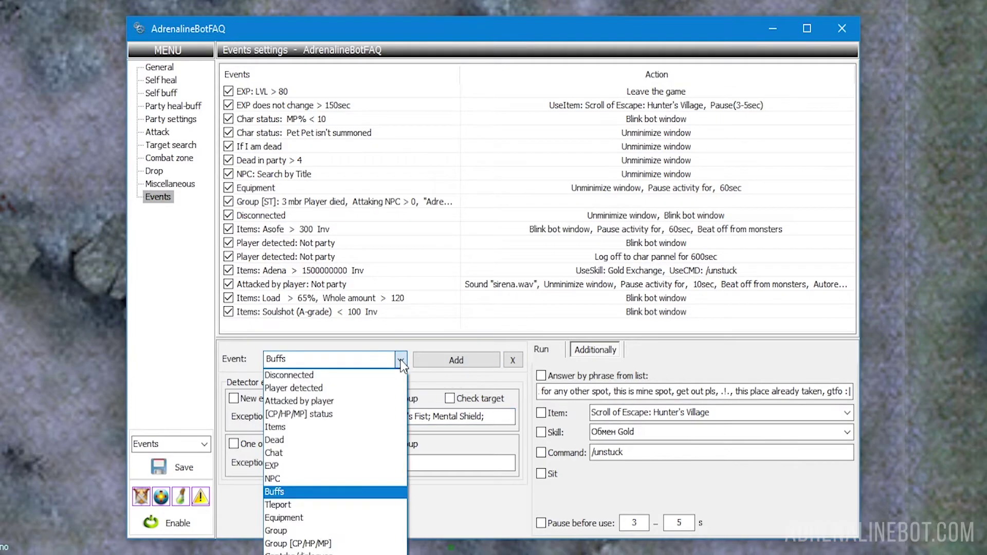
pyautogui.click(383, 506)
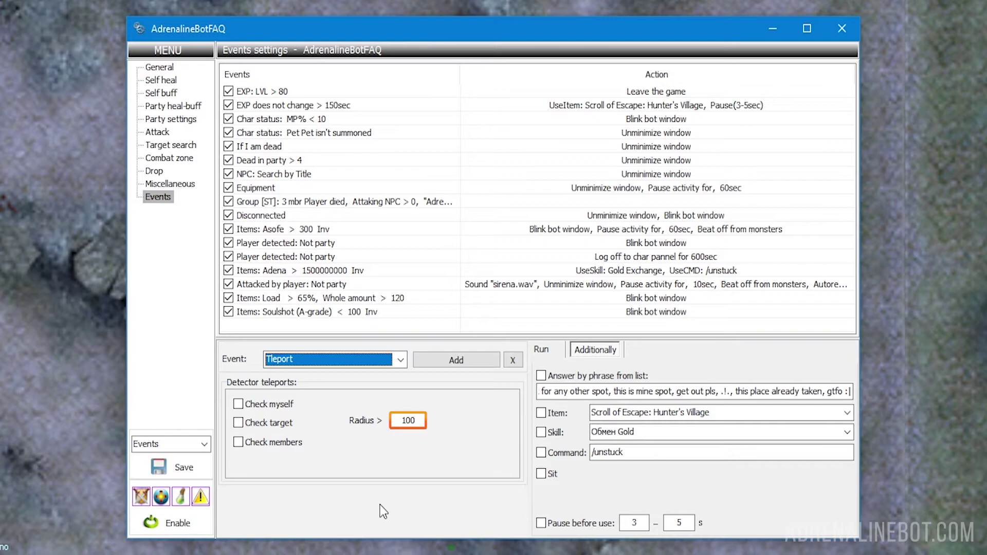
# Make an Equipment event excepting Helm, Boots, Gauntlets and Armor of Nightmare.
pyautogui.click(400, 359)
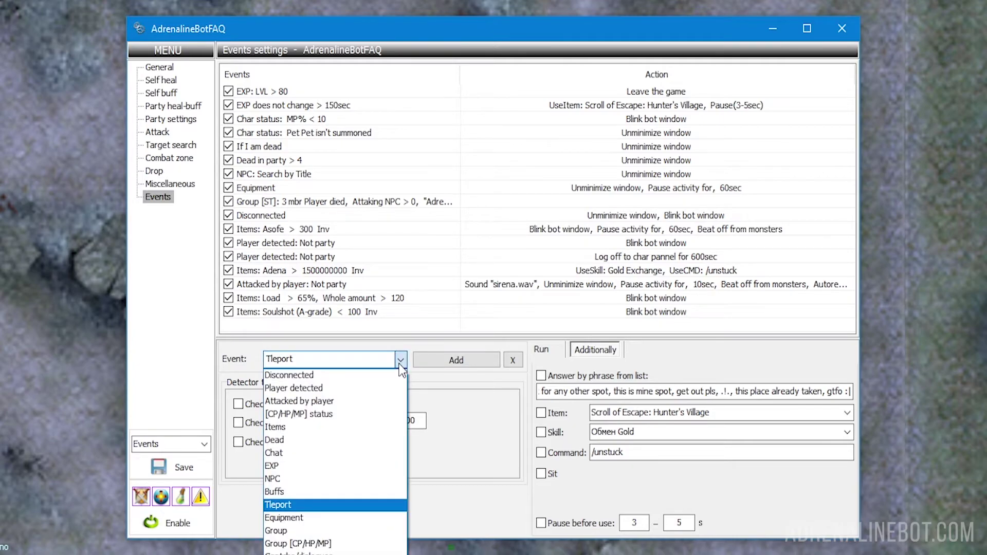
pyautogui.click(362, 517)
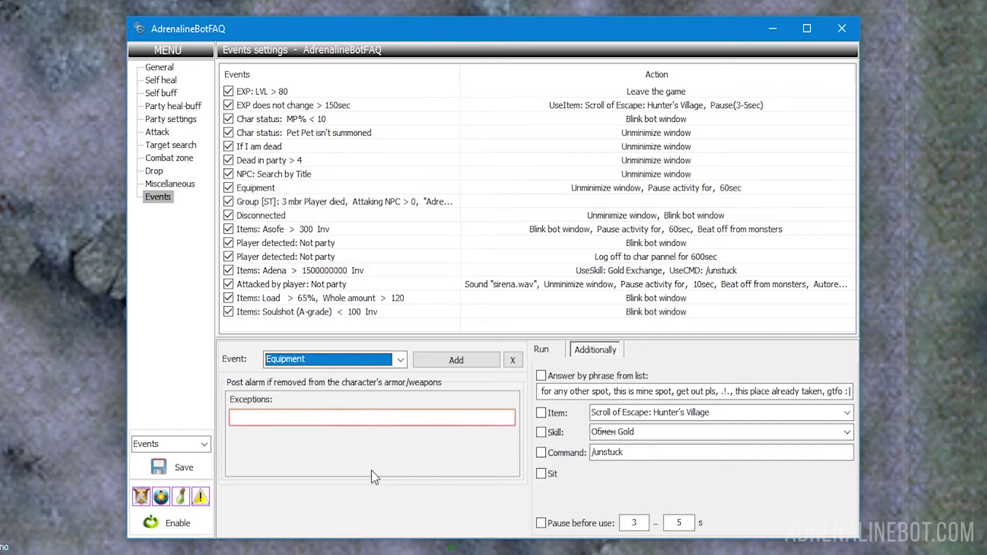
pyautogui.doubleClick(377, 420)
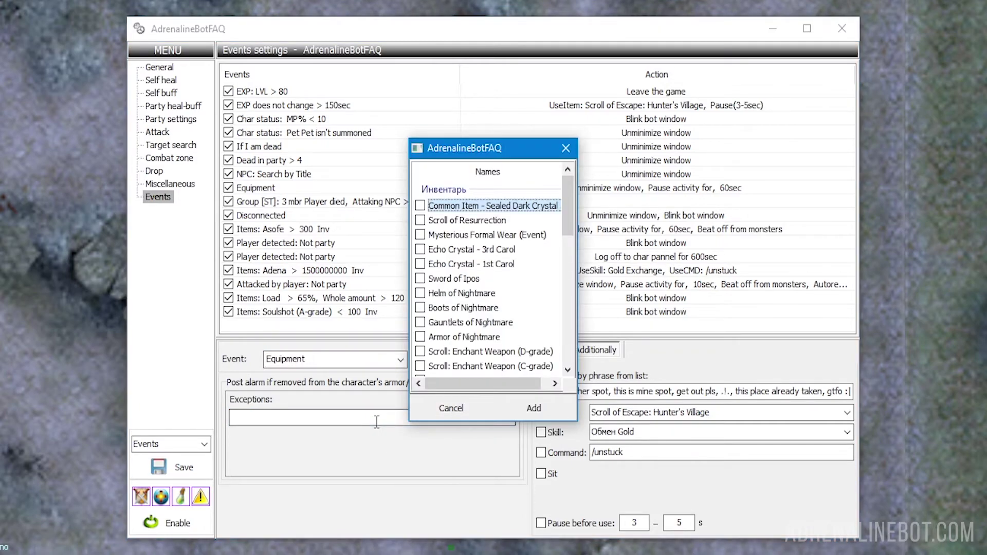
pyautogui.click(419, 293)
pyautogui.click(420, 307)
pyautogui.click(420, 322)
pyautogui.click(420, 337)
pyautogui.click(532, 408)
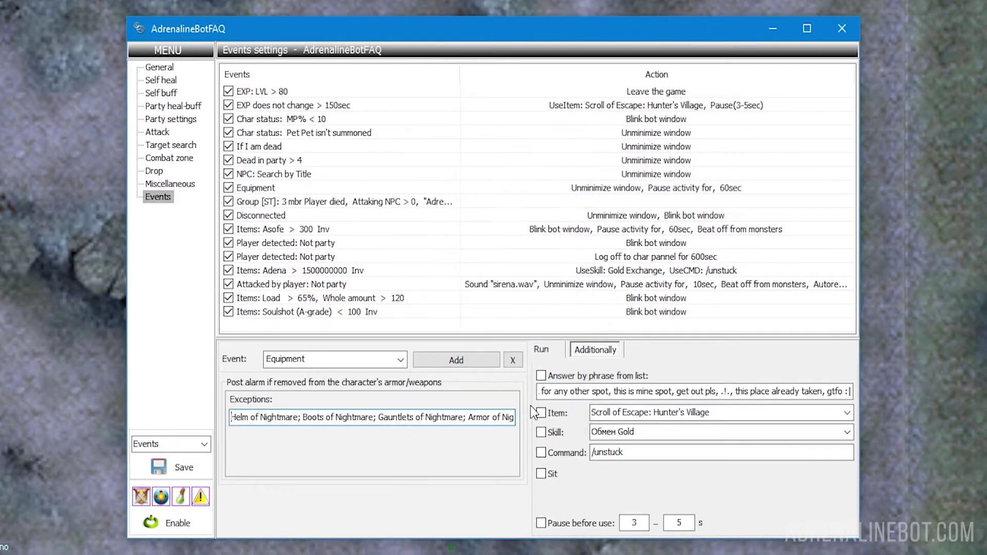
pyautogui.click(399, 359)
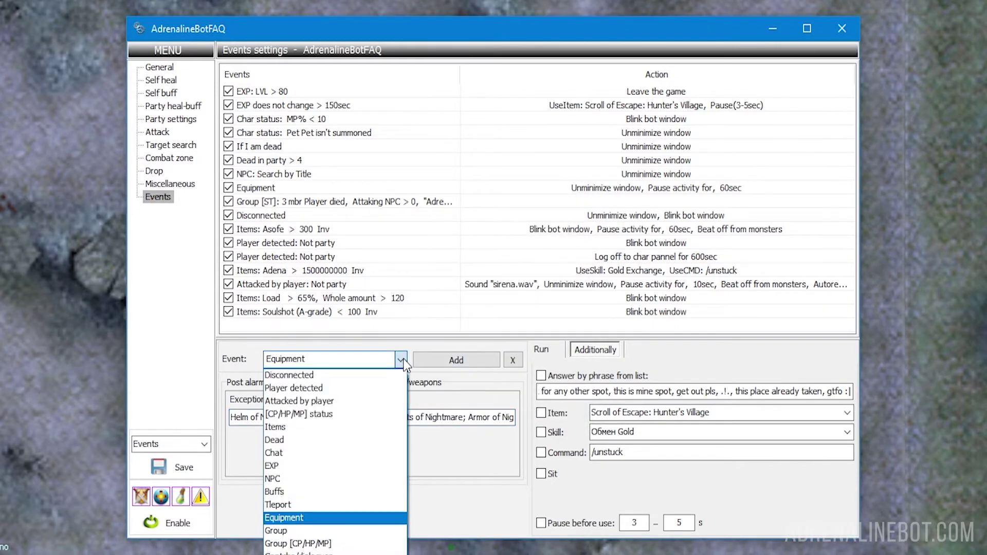
# Switch to the Group event and add the other nearby player to the missing-player list.
pyautogui.click(364, 527)
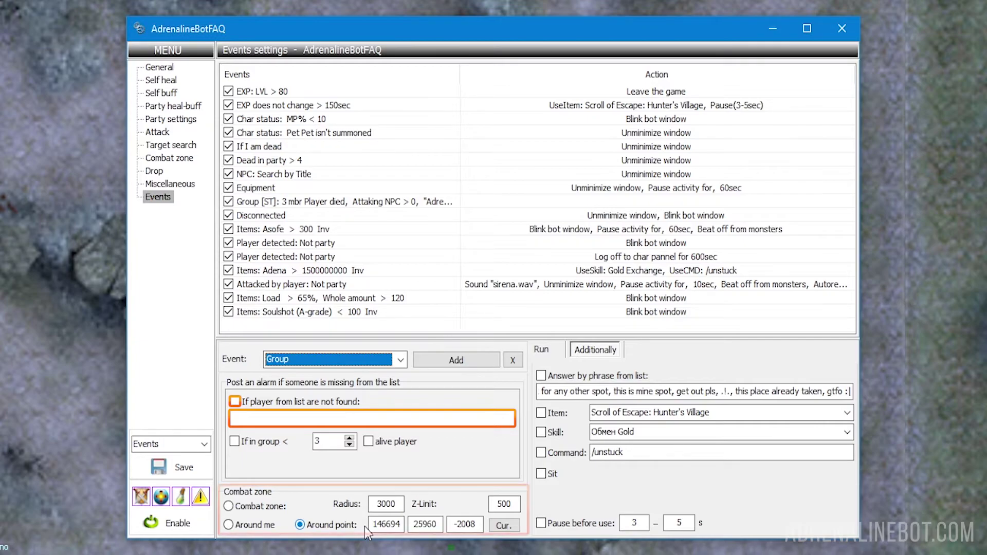
pyautogui.doubleClick(379, 419)
pyautogui.click(420, 206)
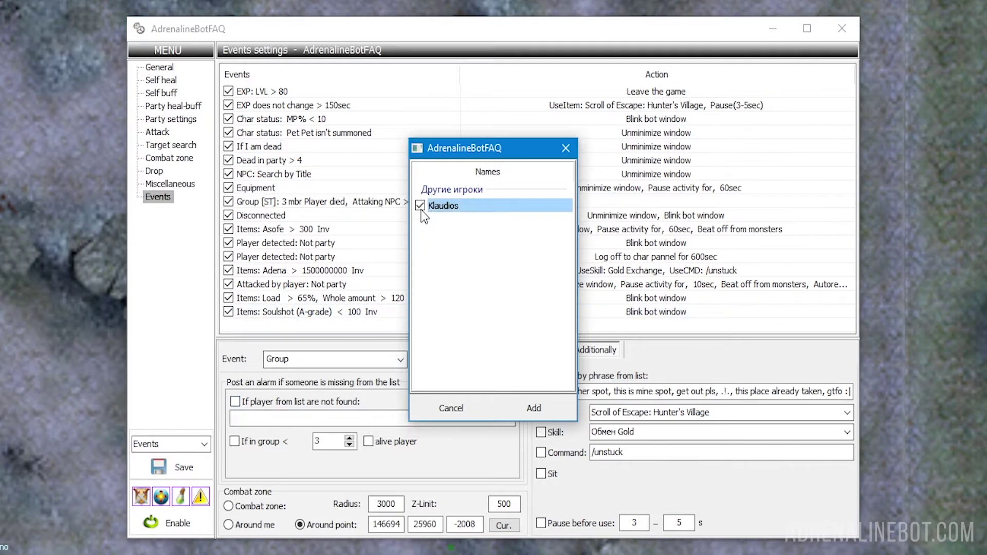
pyautogui.click(530, 404)
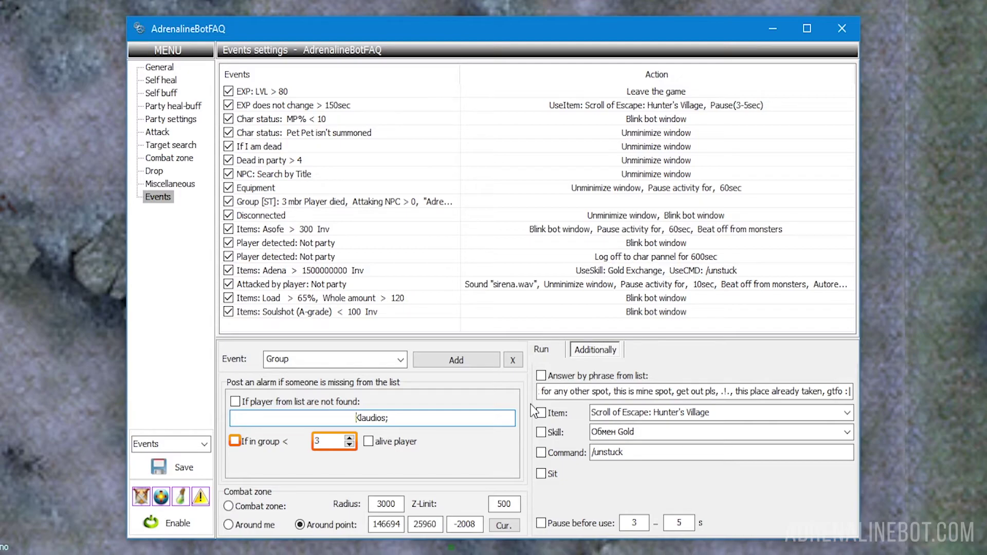
# Make the new event a Group [CP/HP/MP] event watching both party players.
pyautogui.click(404, 361)
pyautogui.click(382, 543)
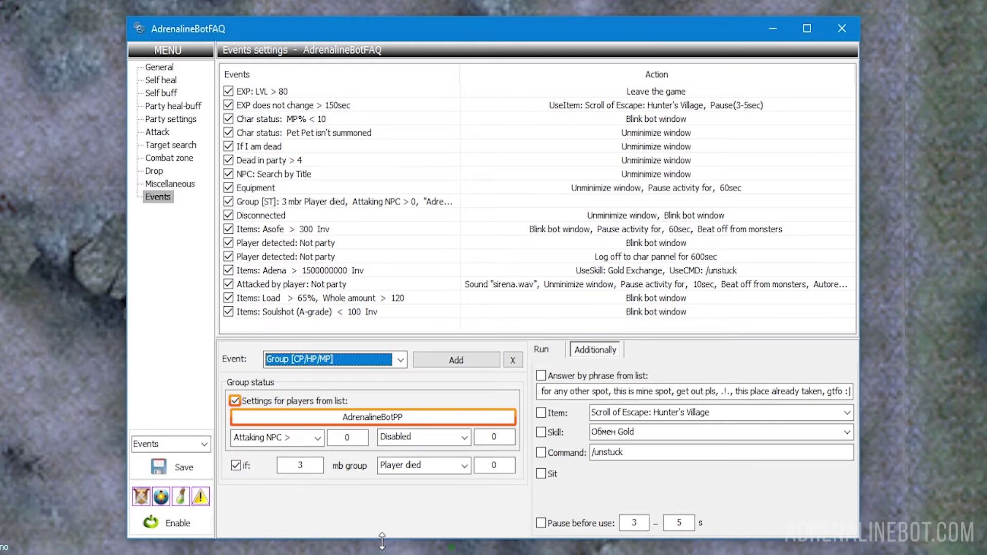
pyautogui.click(425, 417)
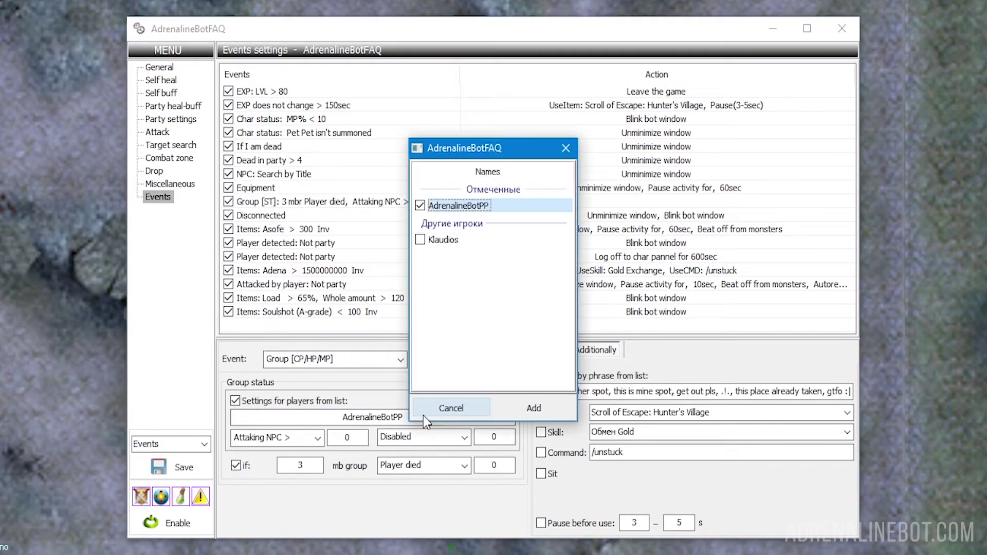
pyautogui.click(534, 407)
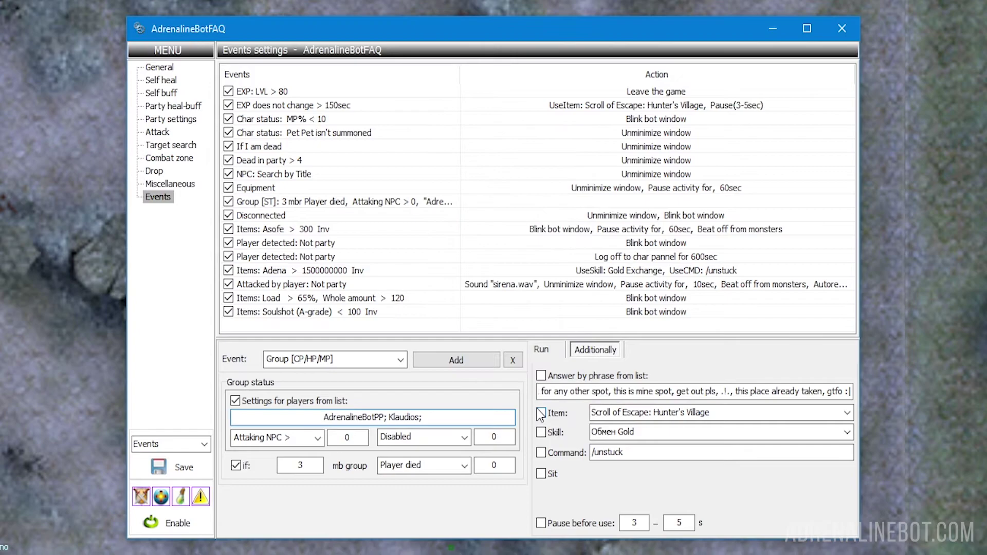
# Keep Attaking NPC > as the group event's condition.
pyautogui.click(317, 437)
pyautogui.moveTo(317, 519); pyautogui.dragTo(319, 481)
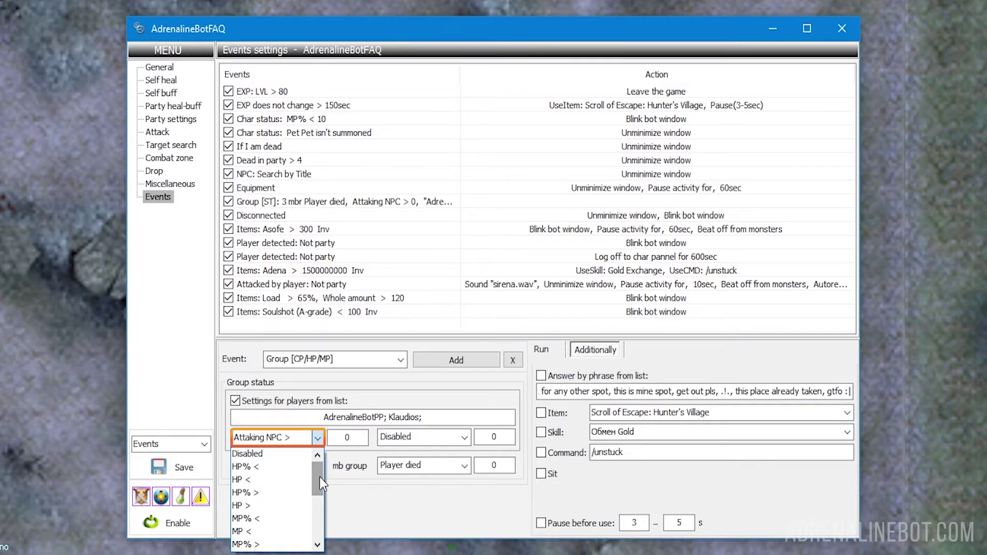
pyautogui.click(319, 443)
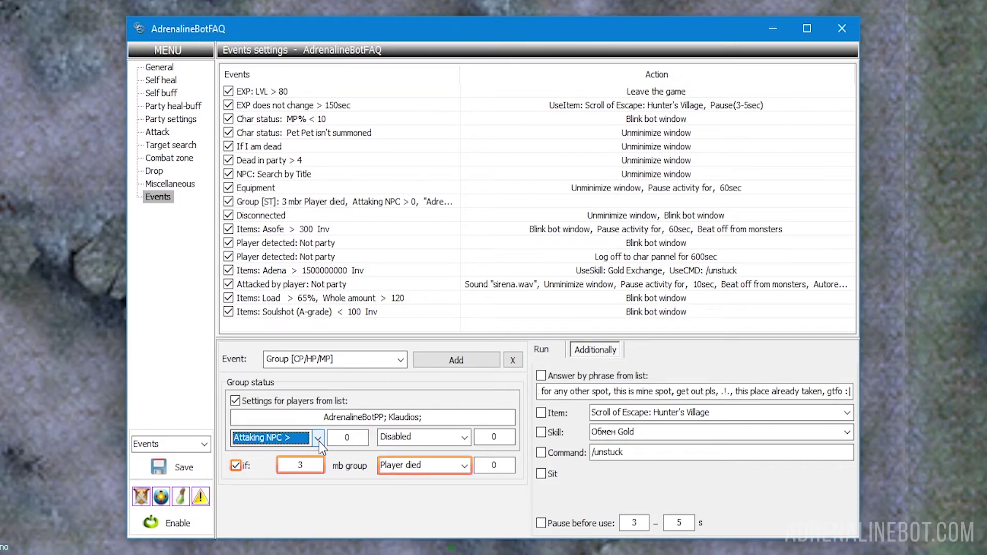
# Switch the event to Captcha/dialogues and limit it to the combat zone (radius 3000, Z-limit 500).
pyautogui.click(399, 360)
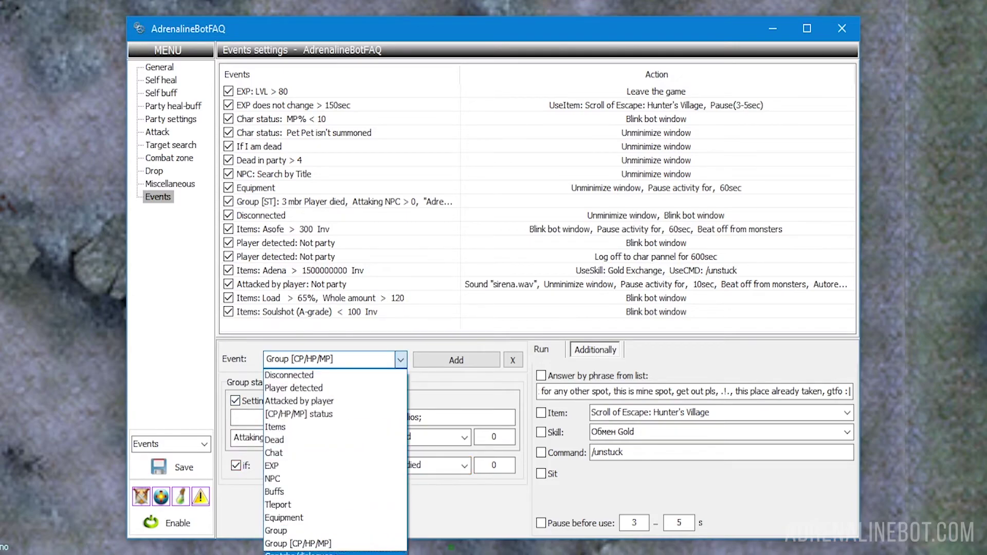
pyautogui.click(298, 553)
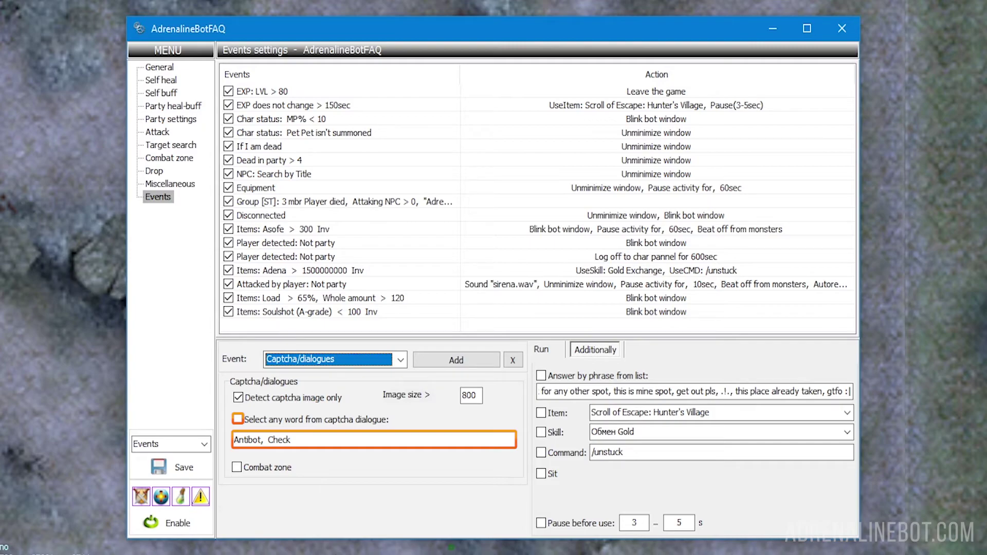
pyautogui.click(237, 467)
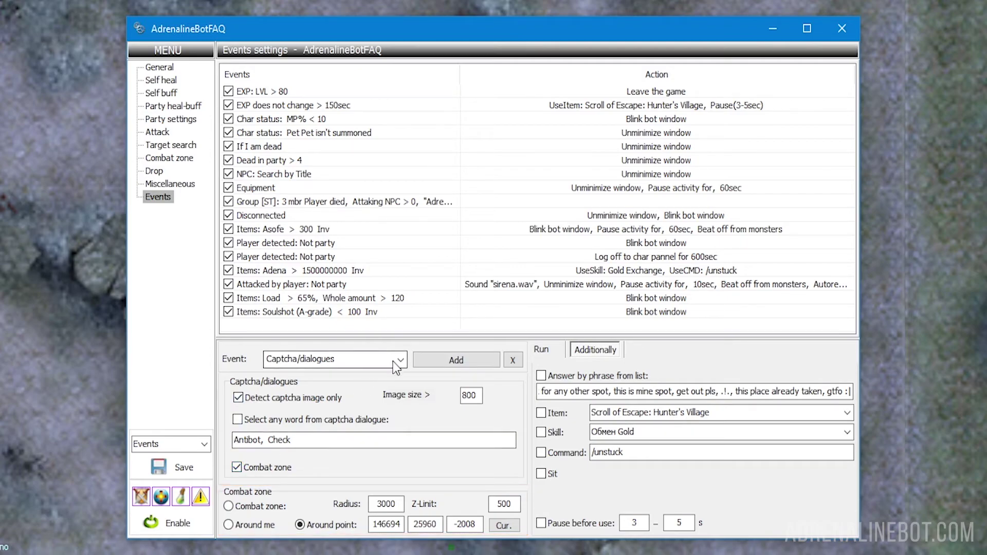
# Make it a Target is killed event for Grazing Antelope, Varka Silenos Footman and Varka Silenos Recruit.
pyautogui.click(396, 362)
pyautogui.click(288, 551)
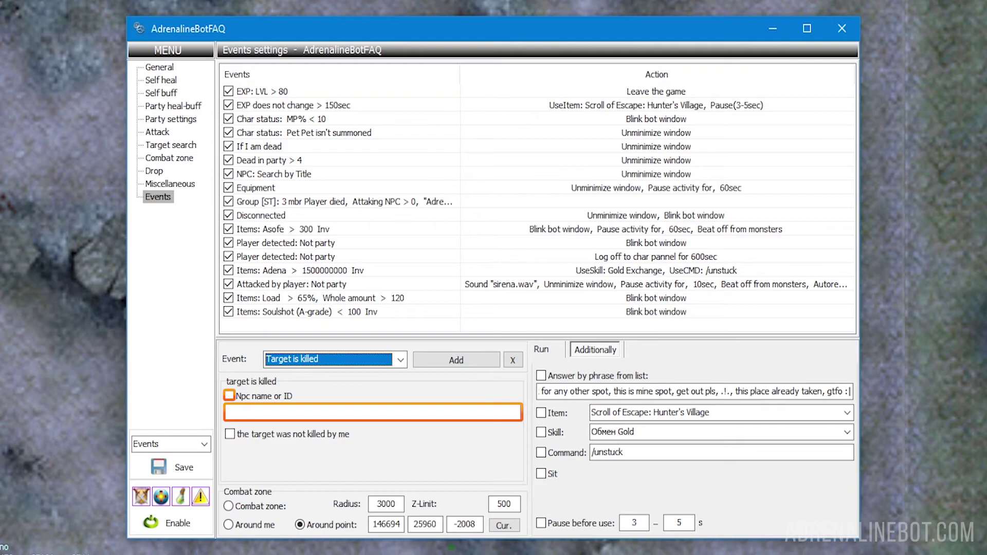
pyautogui.doubleClick(380, 411)
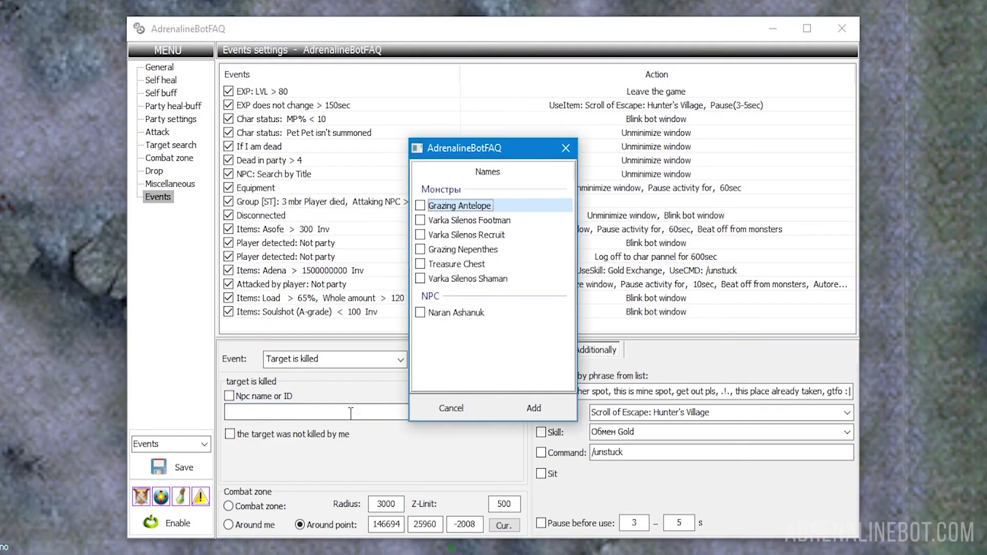
pyautogui.click(420, 205)
pyautogui.click(421, 220)
pyautogui.click(420, 235)
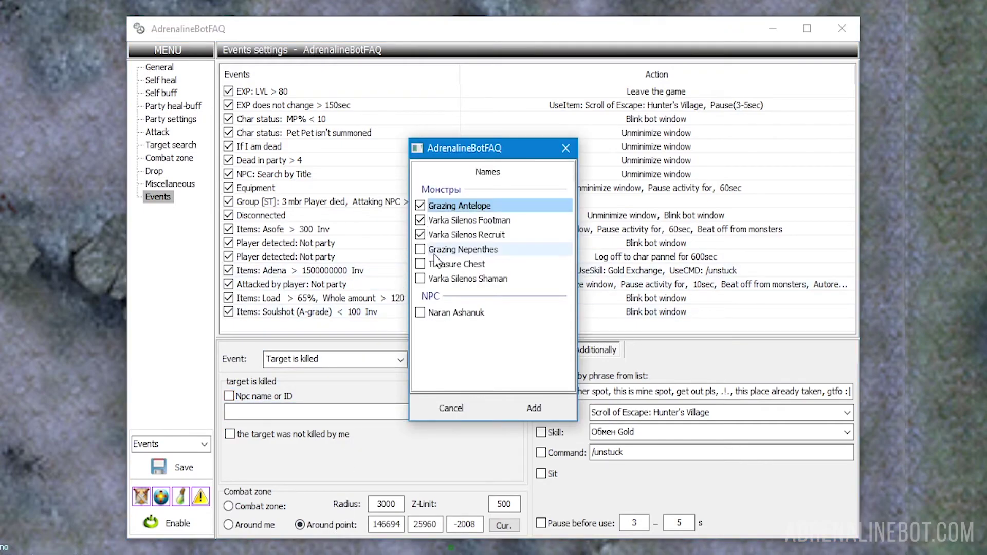
pyautogui.click(532, 407)
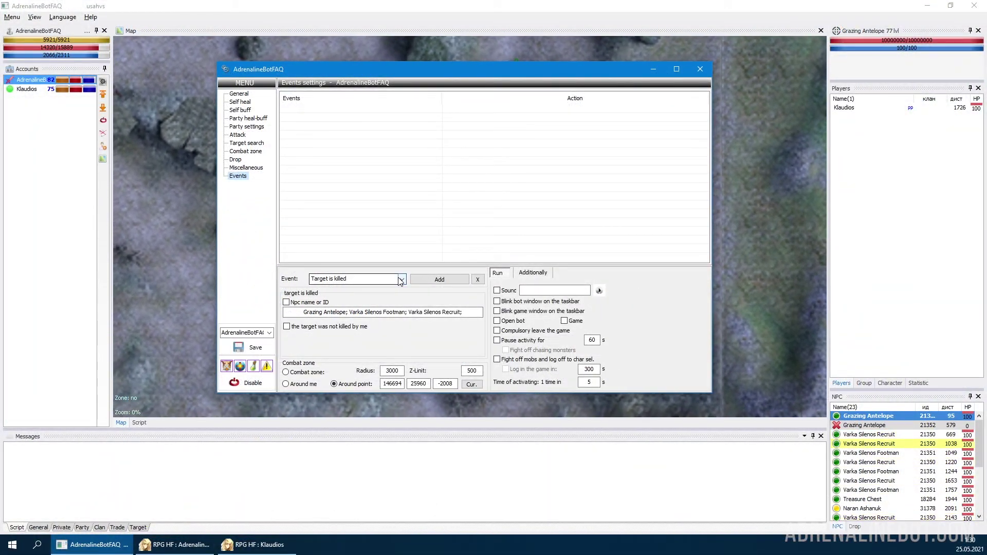
# Add a Disconnected event to the events list and select it for editing.
pyautogui.click(383, 280)
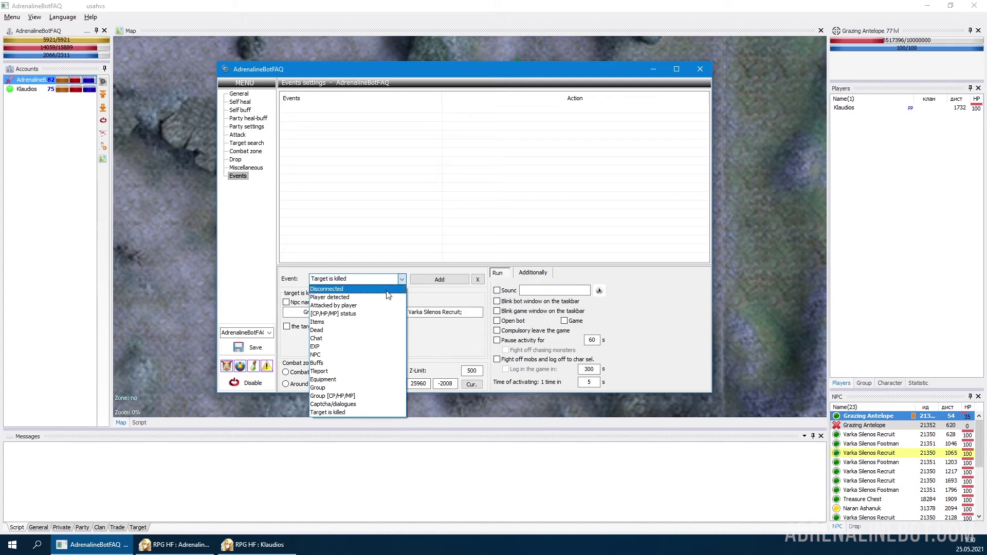
pyautogui.click(386, 290)
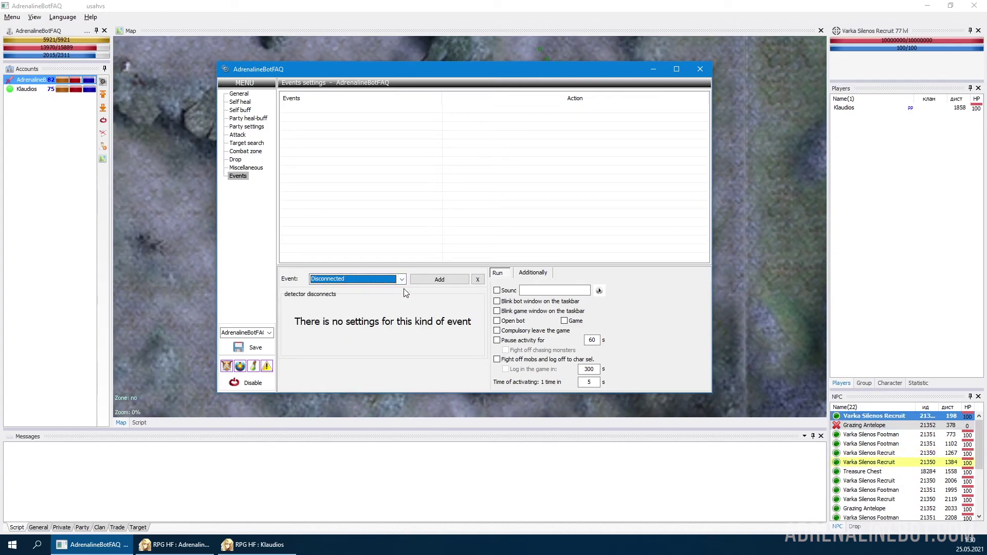
pyautogui.click(421, 279)
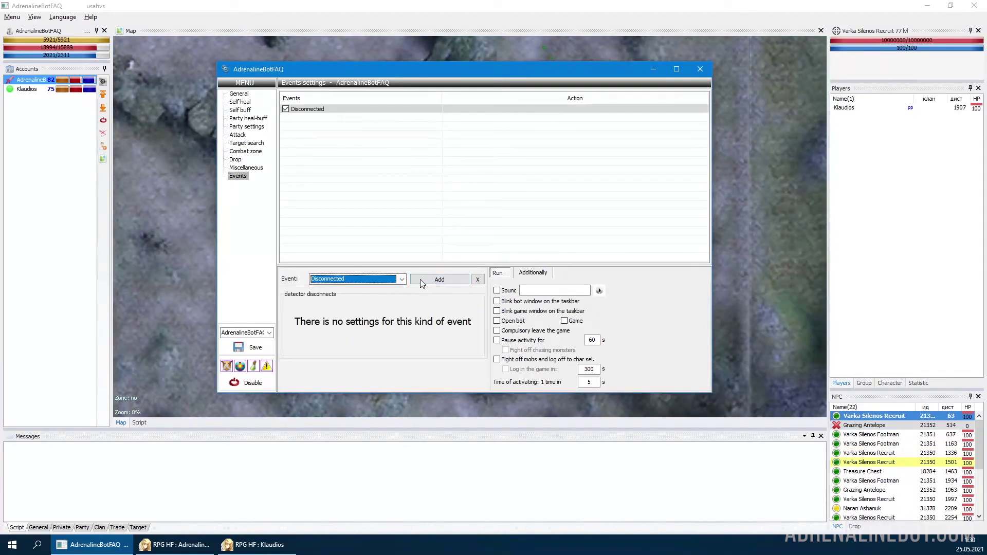
pyautogui.click(436, 110)
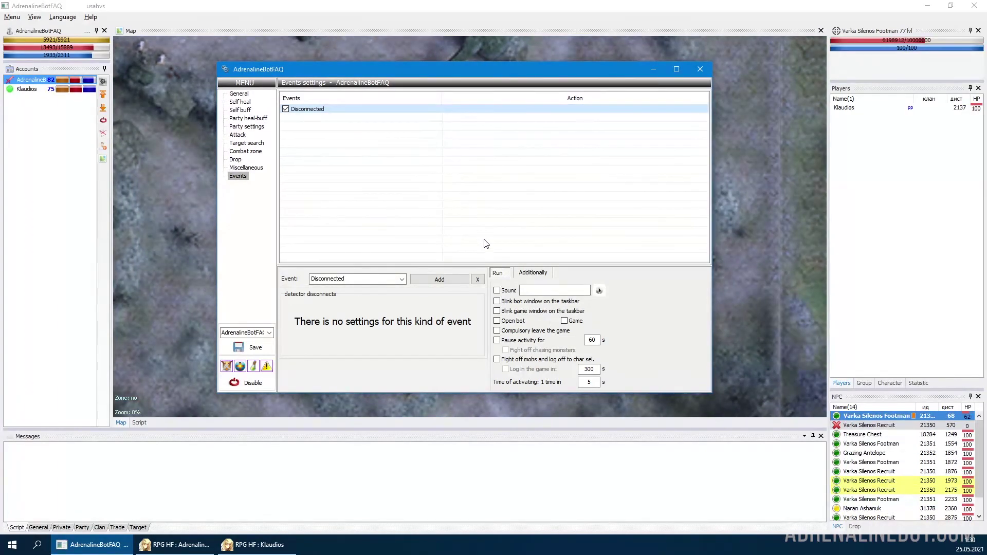
# Give the Disconnected event a sirena.wav alert, taskbar window blinking, and a 60-second activation interval.
pyautogui.click(497, 291)
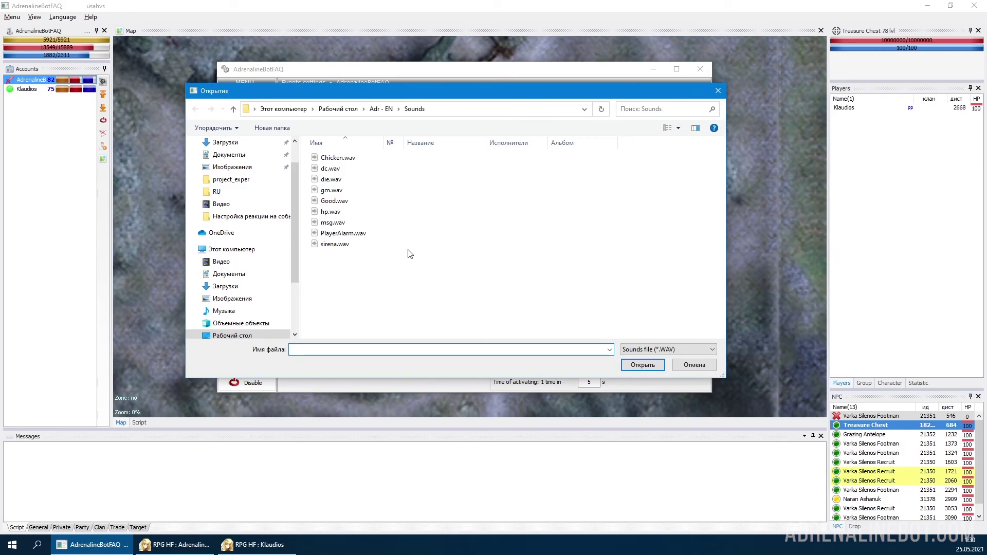
pyautogui.doubleClick(402, 244)
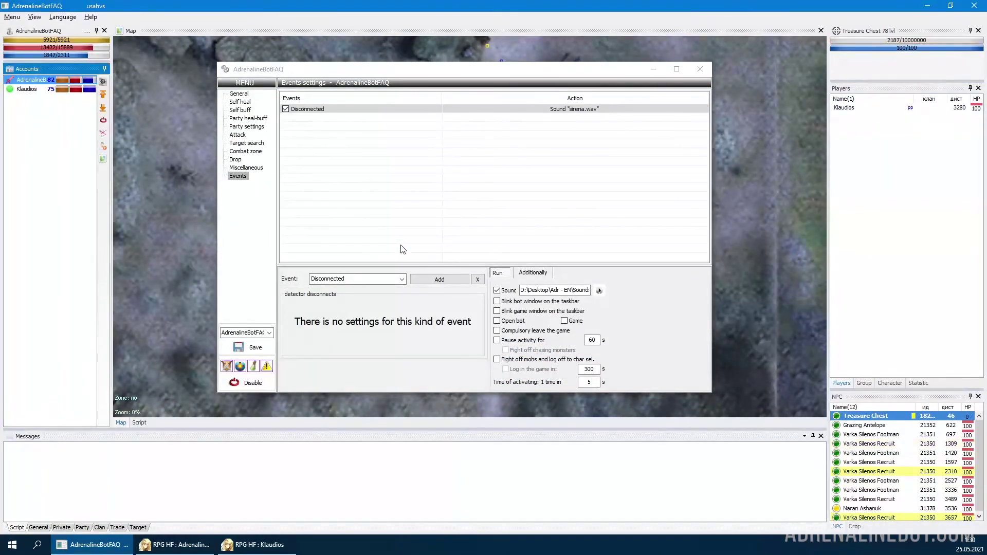
pyautogui.click(496, 312)
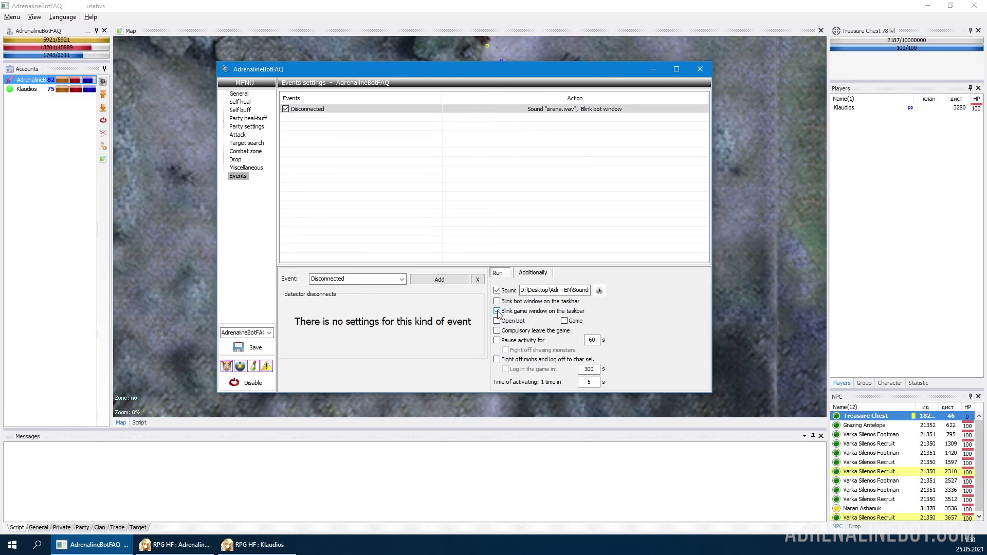
pyautogui.doubleClick(583, 382)
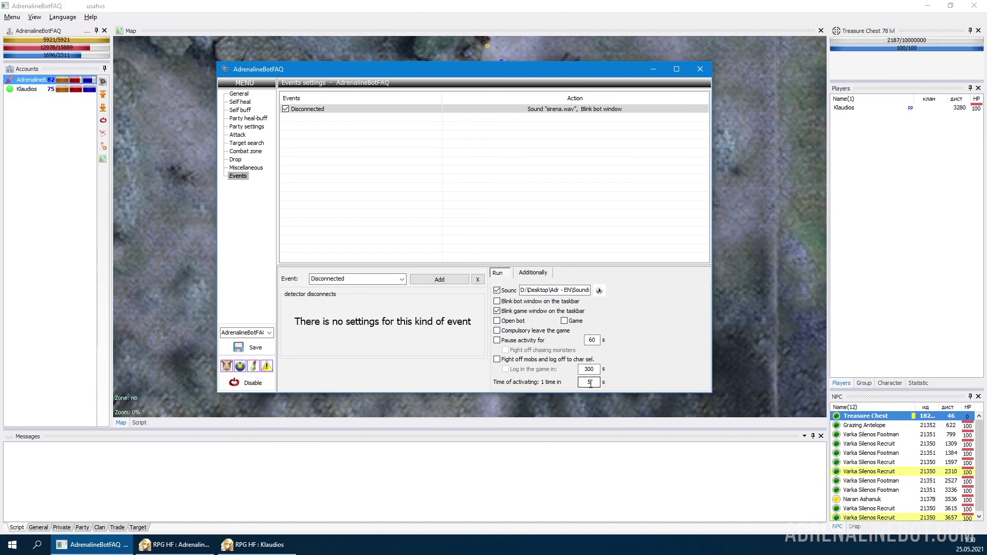
pyautogui.write('60')
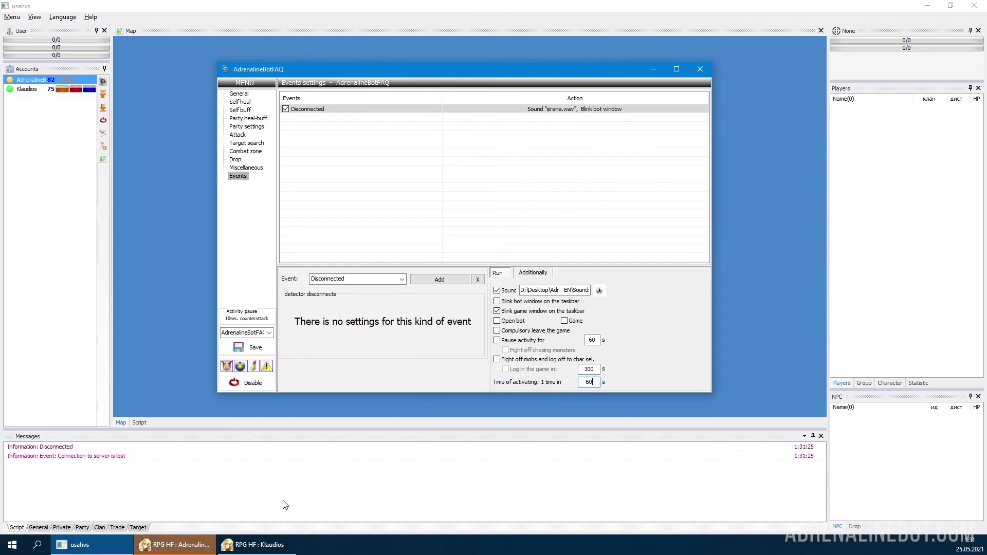
# Bring the RPG HF game client to the front to see its server-disconnection message.
pyautogui.click(204, 550)
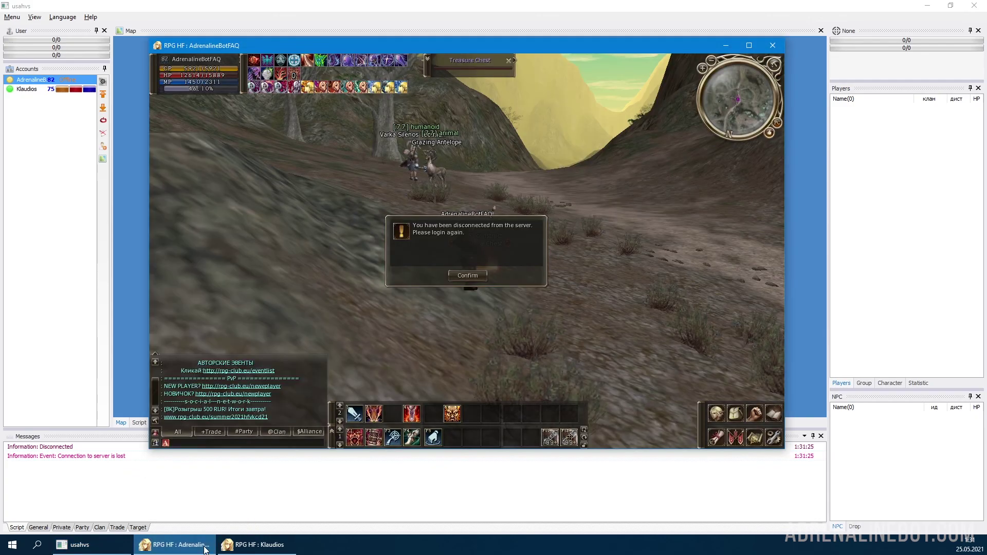